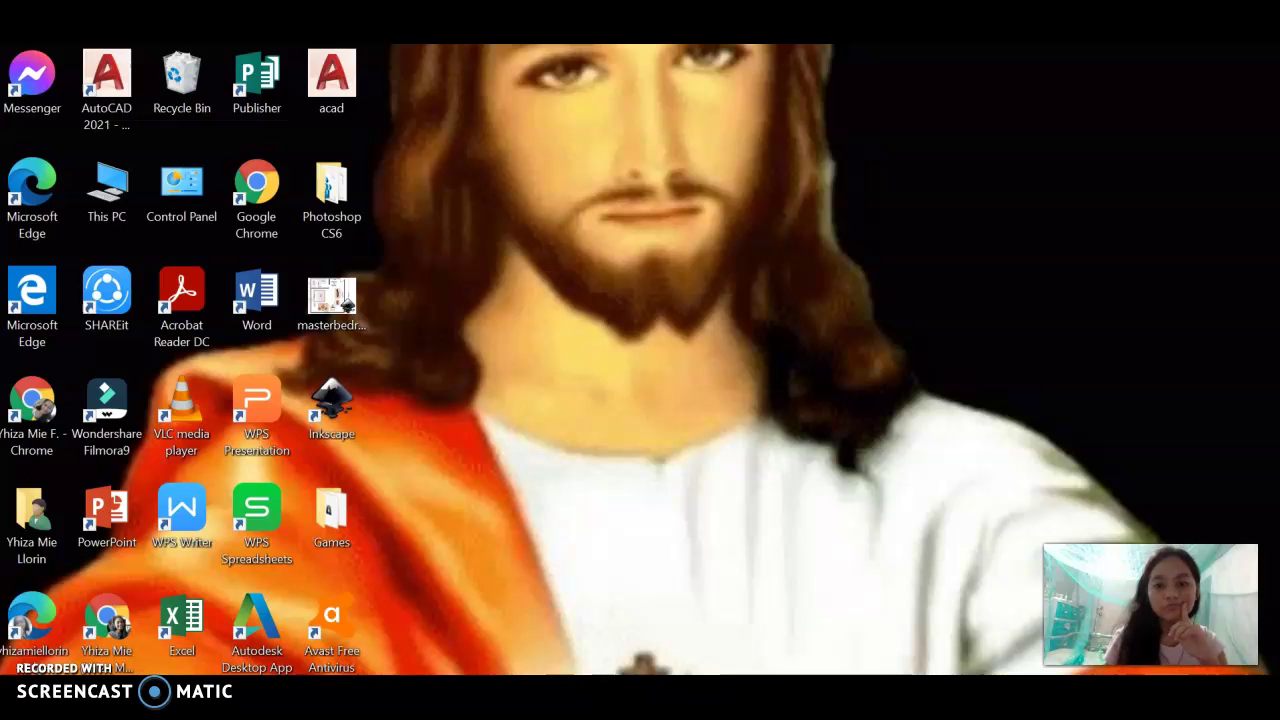
Step: In the web browser, replace the search query with wix.com and run the search
left_click(929, 598)
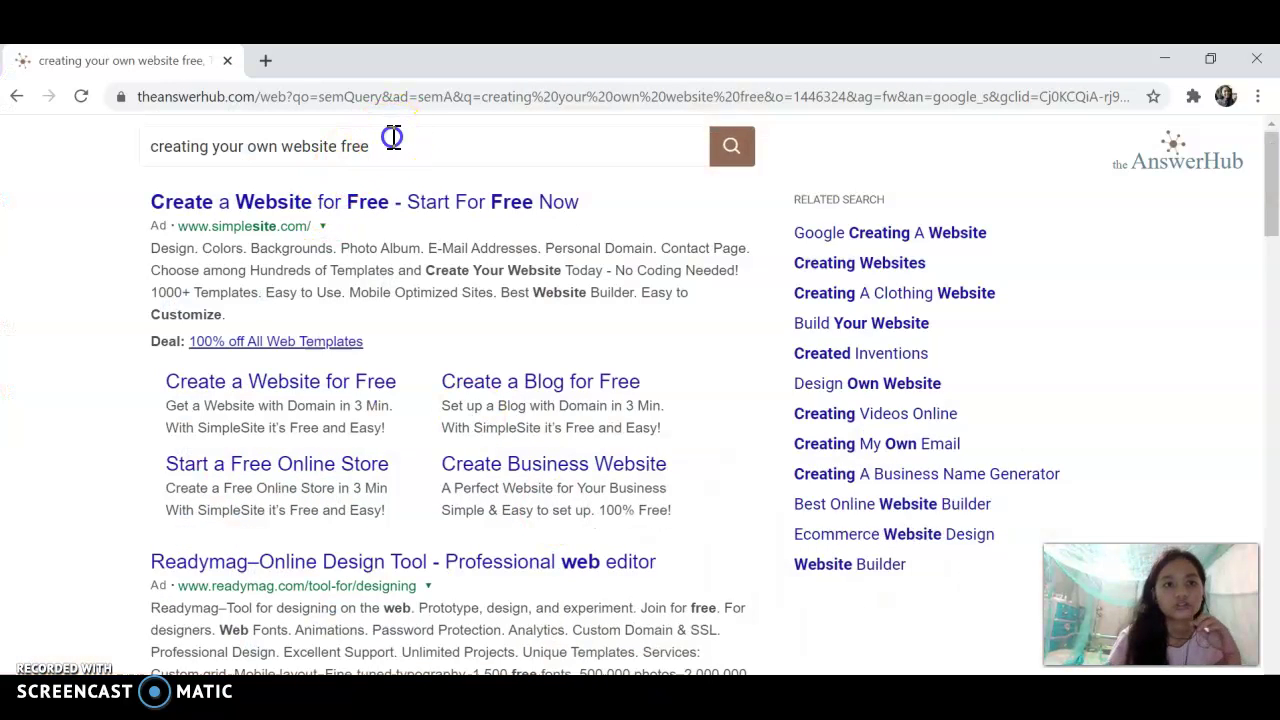
left_click_drag(392, 138, 148, 146)
key("BackSpace")
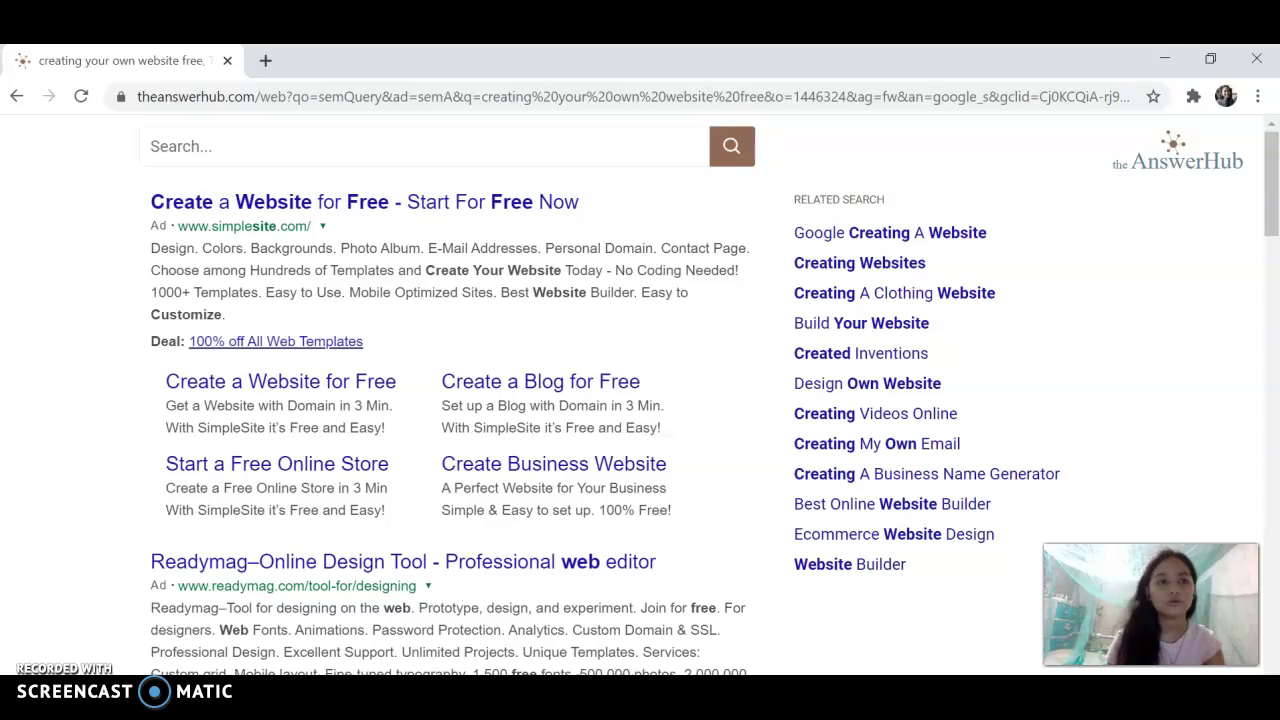
type("w")
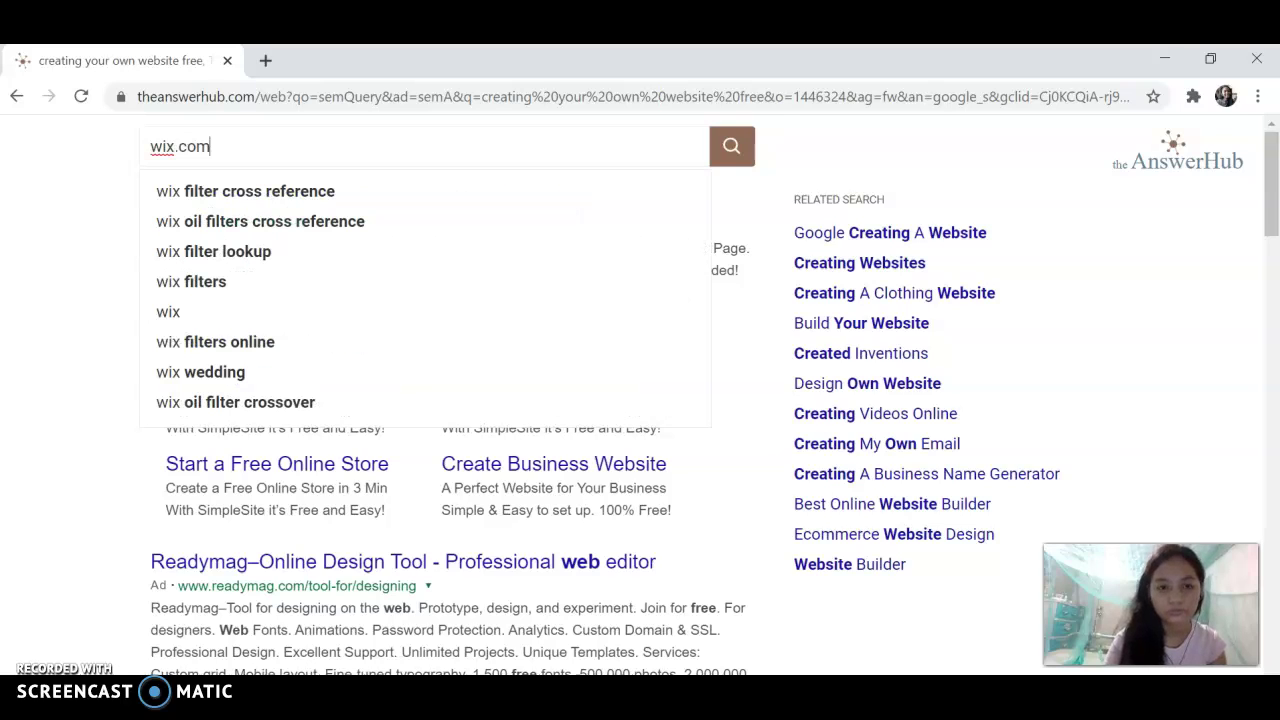
type("ix.com")
key("Return")
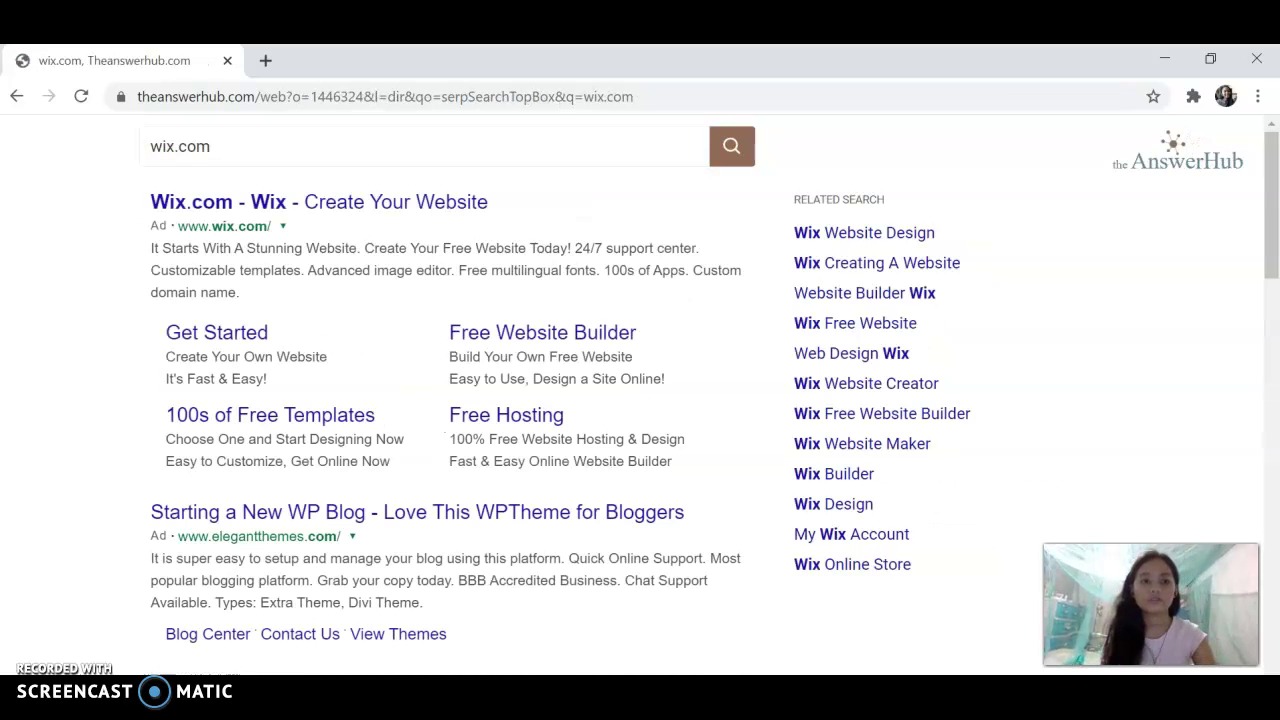
Step: Open the Wix.com website from the first search result and start creating a website
left_click(324, 210)
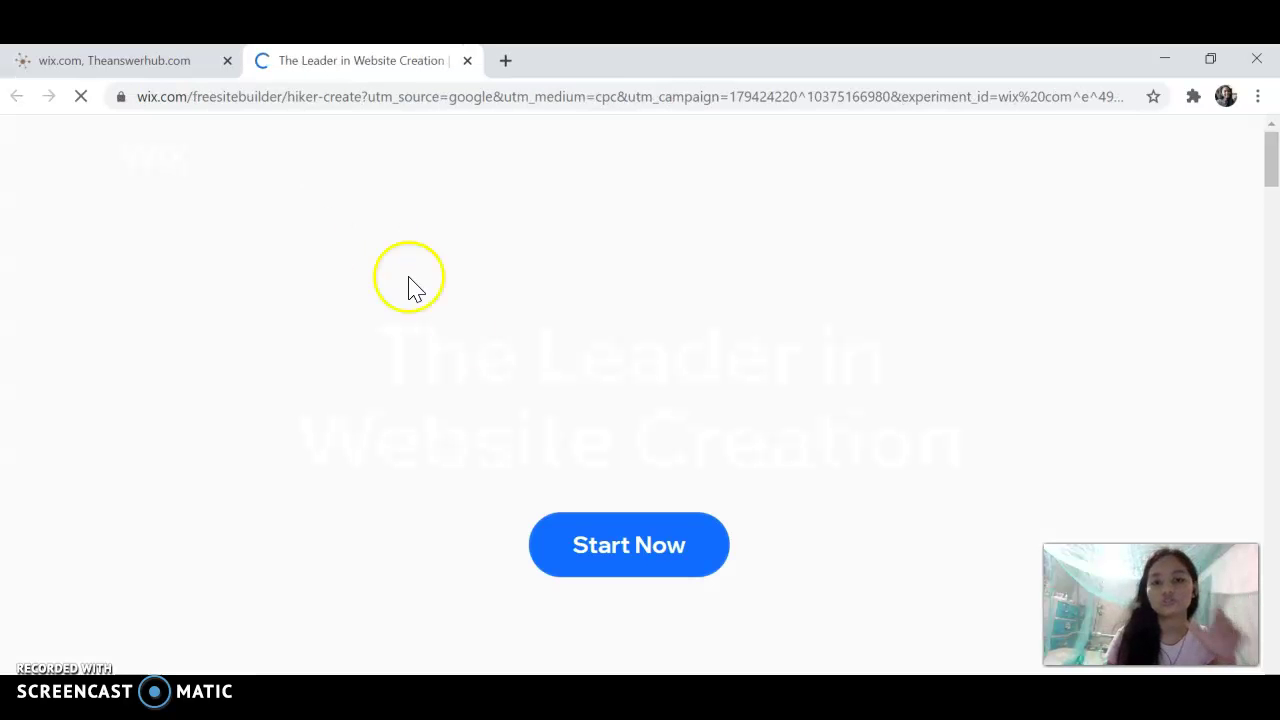
left_click(592, 545)
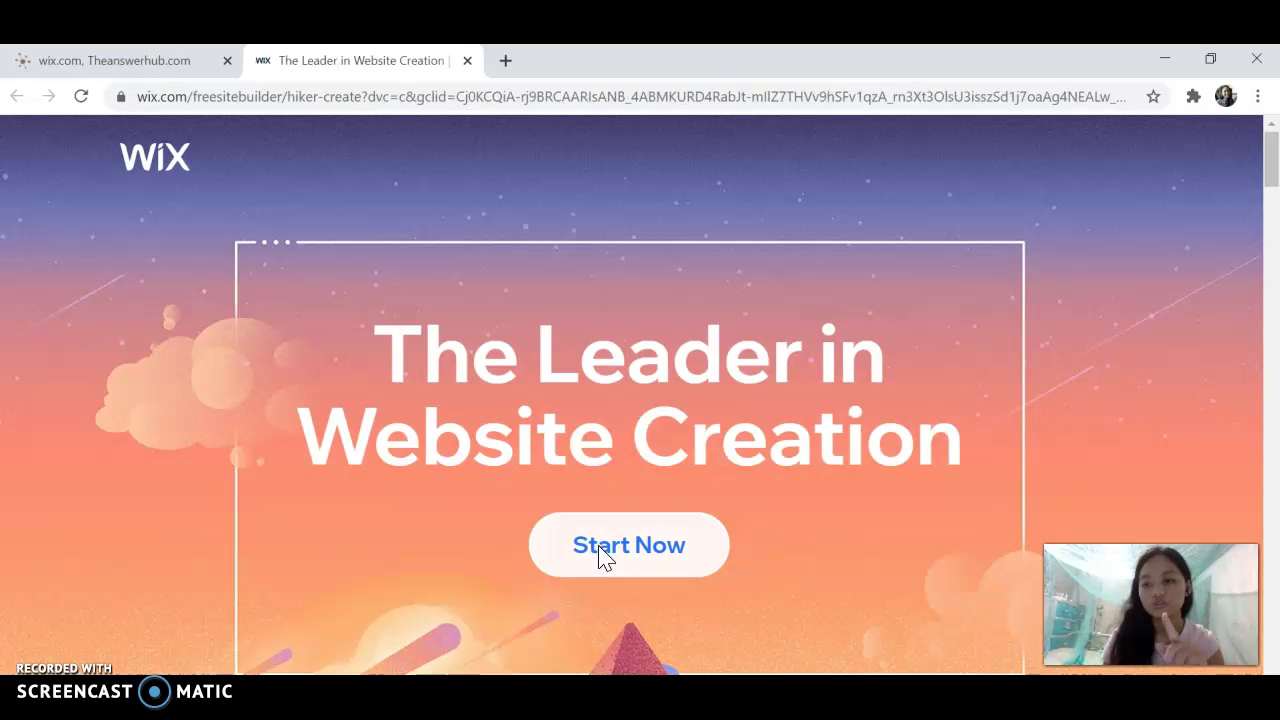
left_click(596, 550)
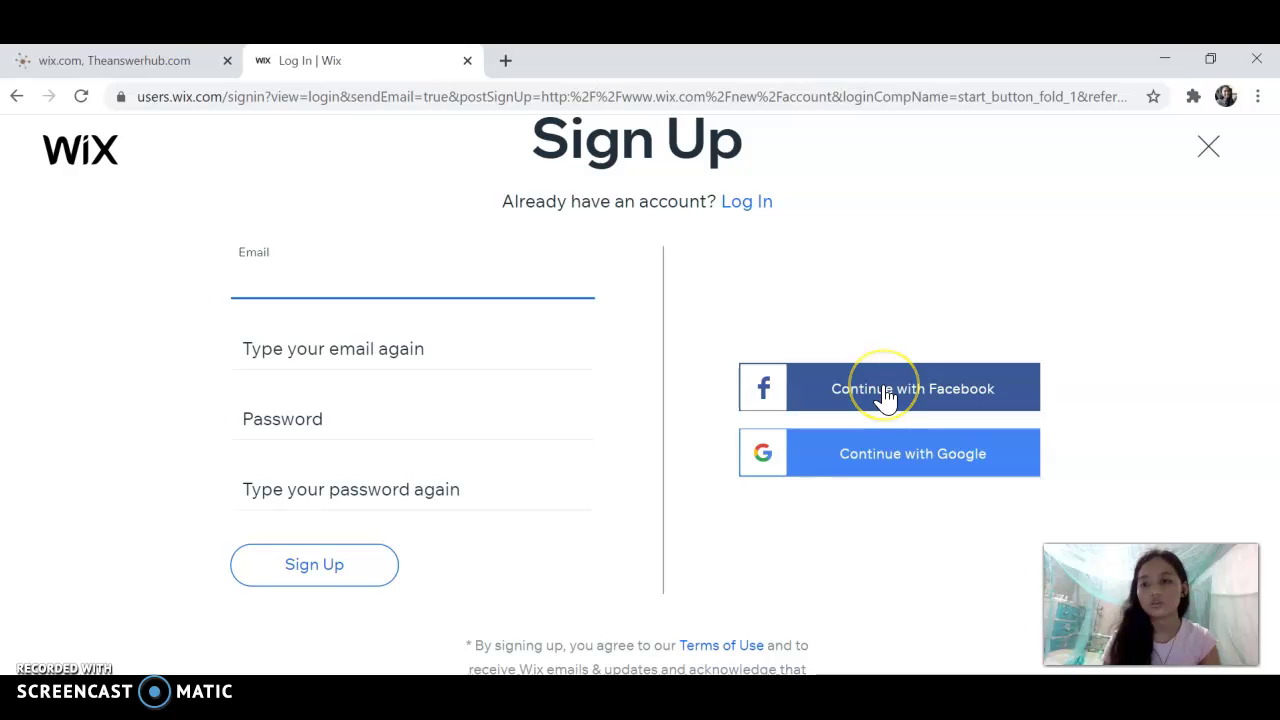
Step: Sign in to Wix by continuing with the existing Google account
left_click(356, 488)
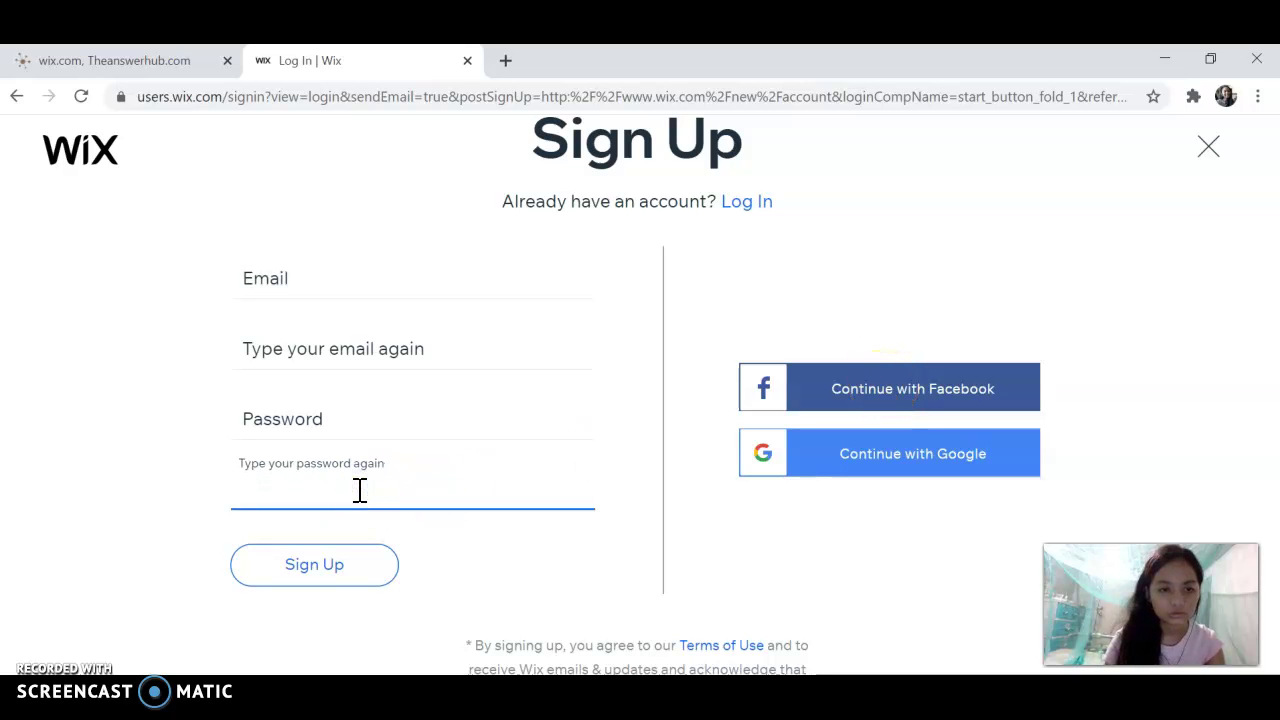
left_click(885, 458)
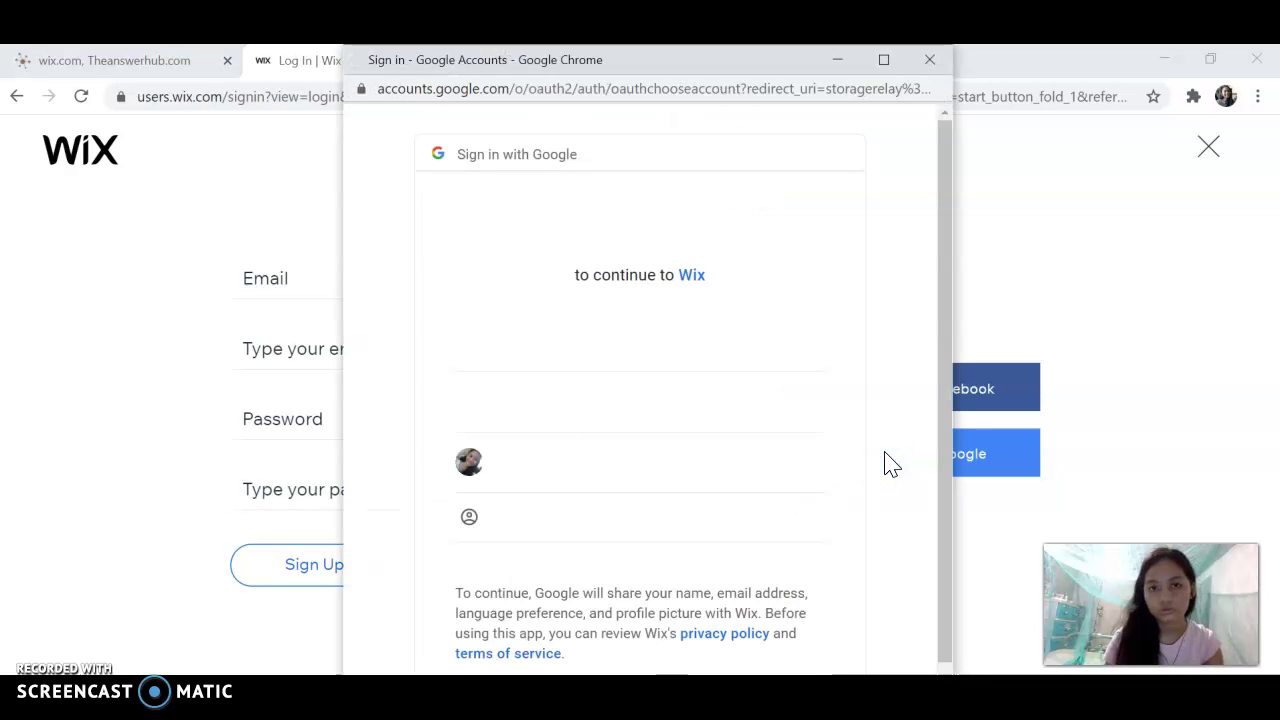
left_click(634, 343)
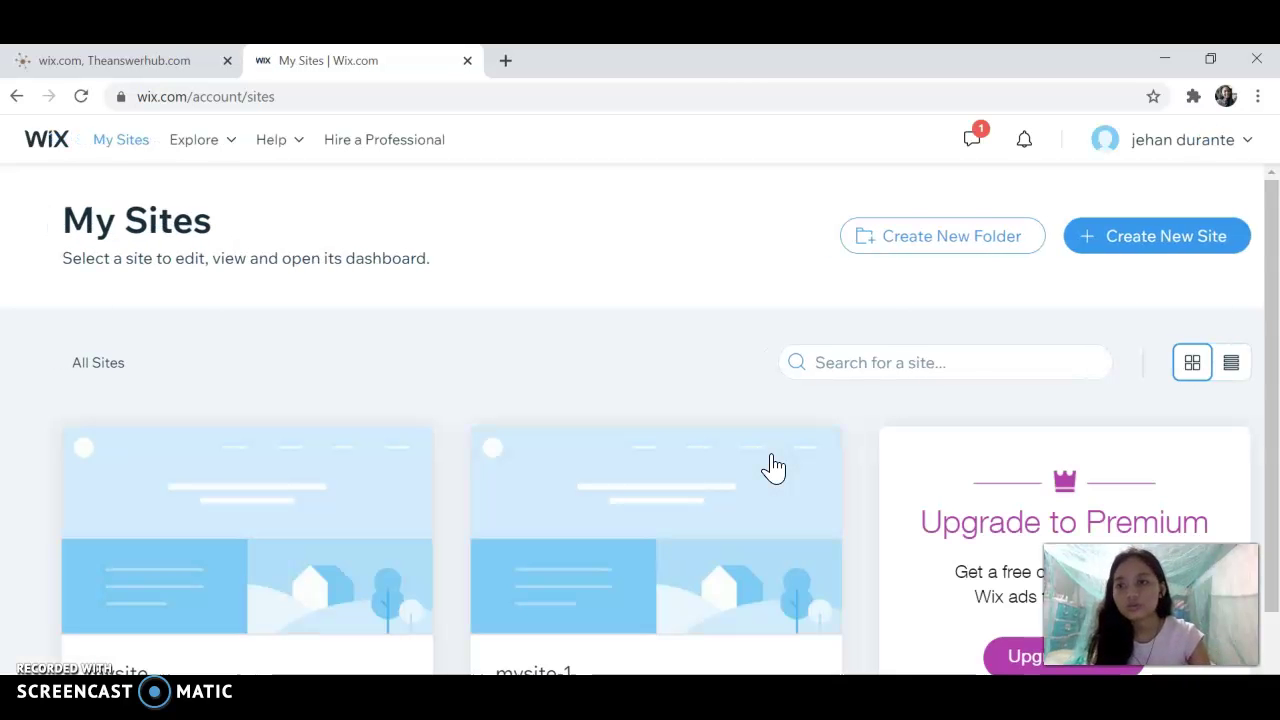
Step: Open the dashboard of the existing site mysite-1 from the account's site list
left_click(1187, 146)
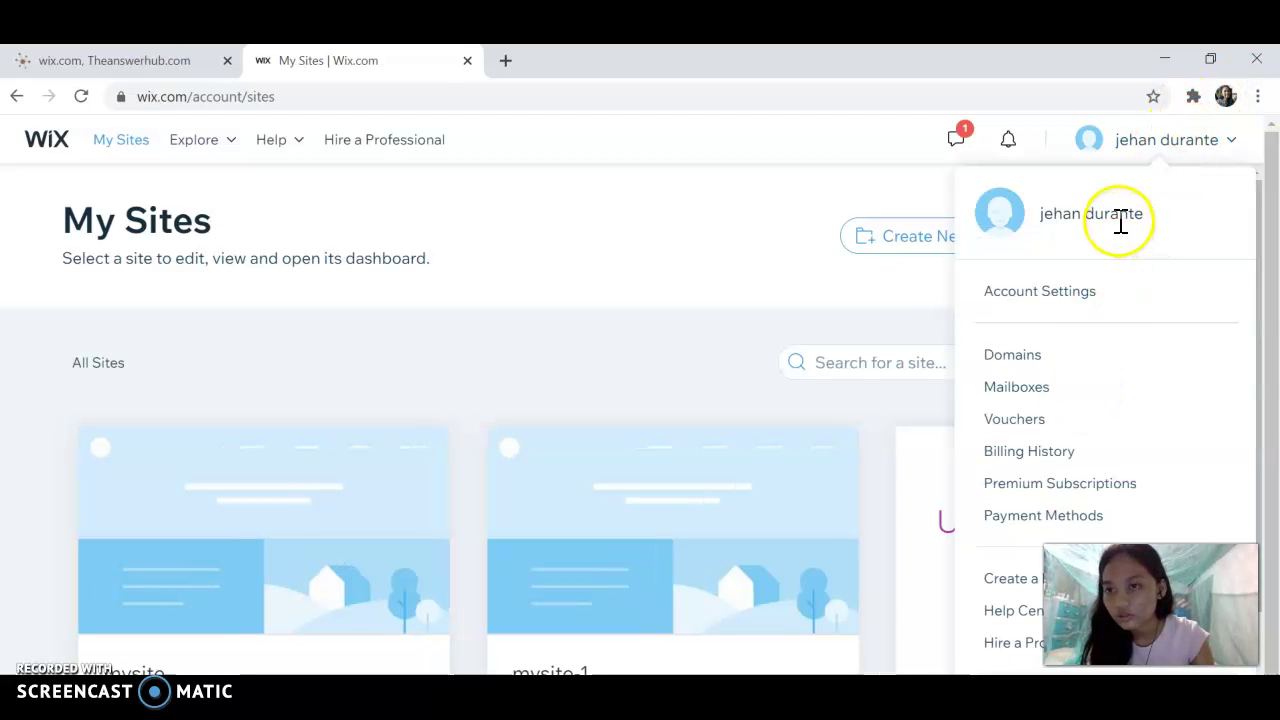
left_click(766, 228)
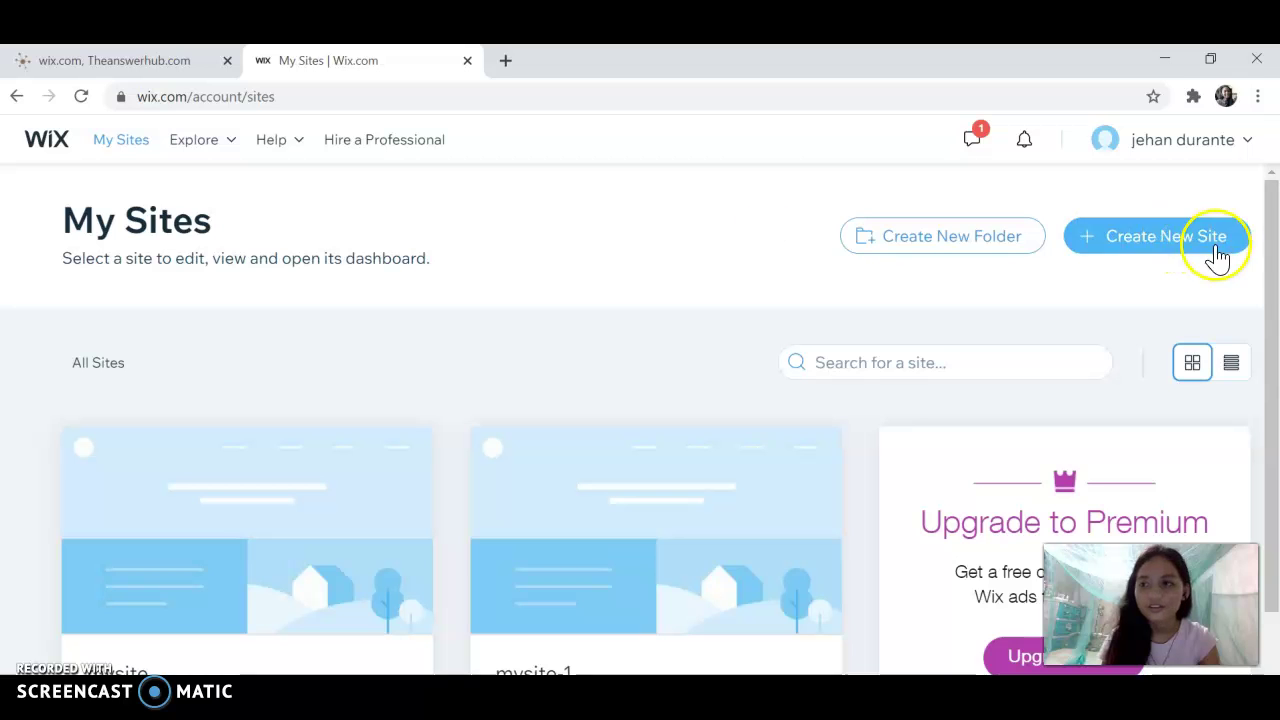
left_click_drag(1265, 272, 1254, 340)
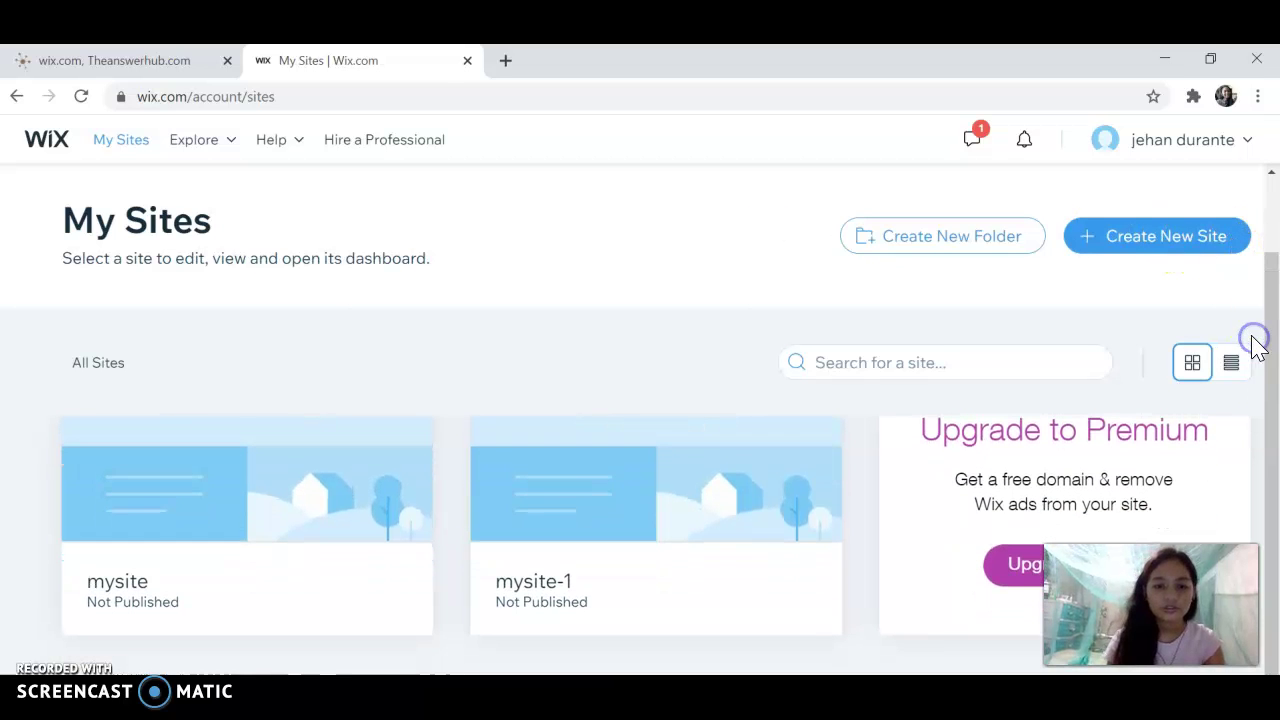
left_click(556, 587)
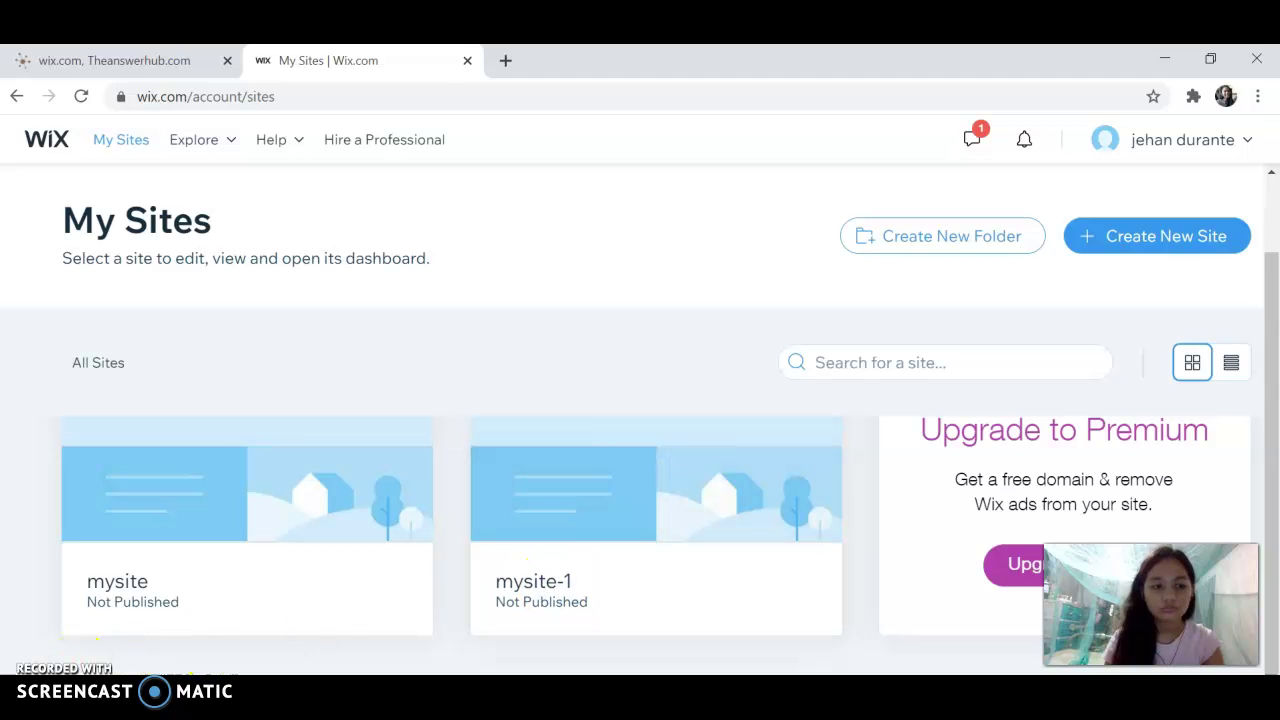
left_click(604, 548)
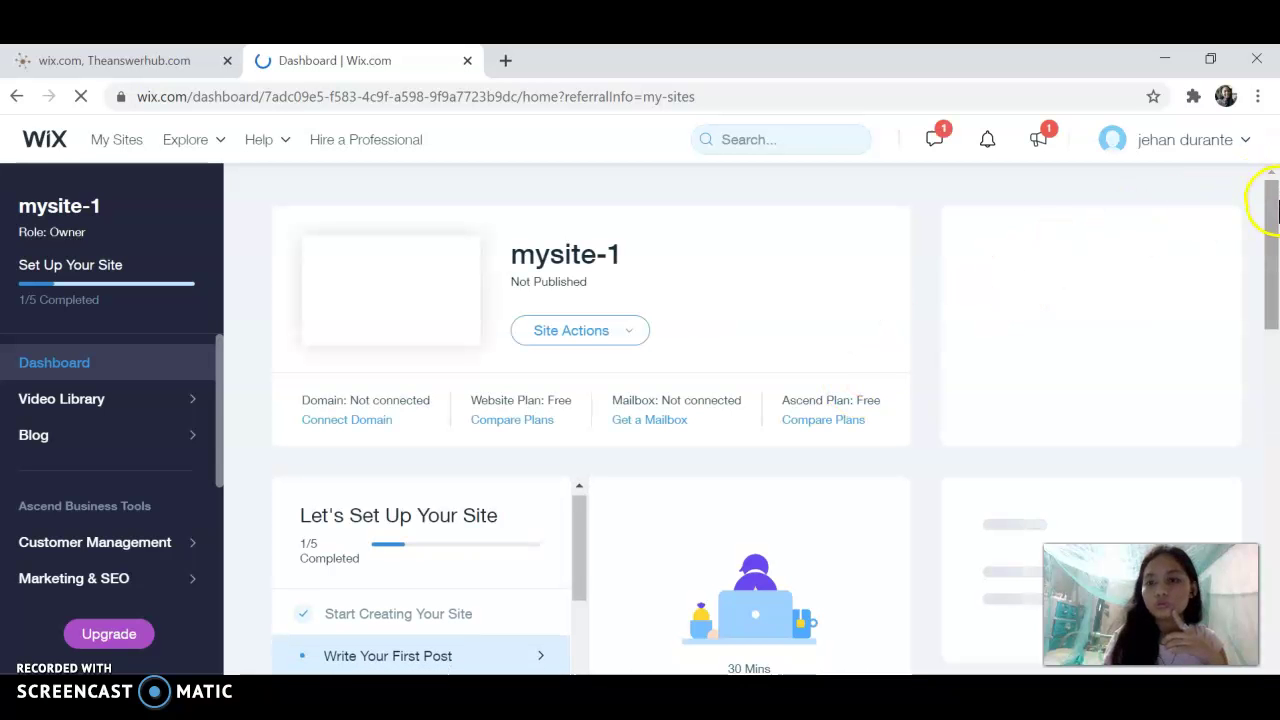
Step: Open mysite-1 for editing in the Wix website editor
mouse_move(1270, 205)
left_mouse_down()
mouse_move(1272, 272)
mouse_move(1272, 180)
mouse_move(1232, 533)
mouse_move(1266, 543)
mouse_move(1272, 180)
left_mouse_up()
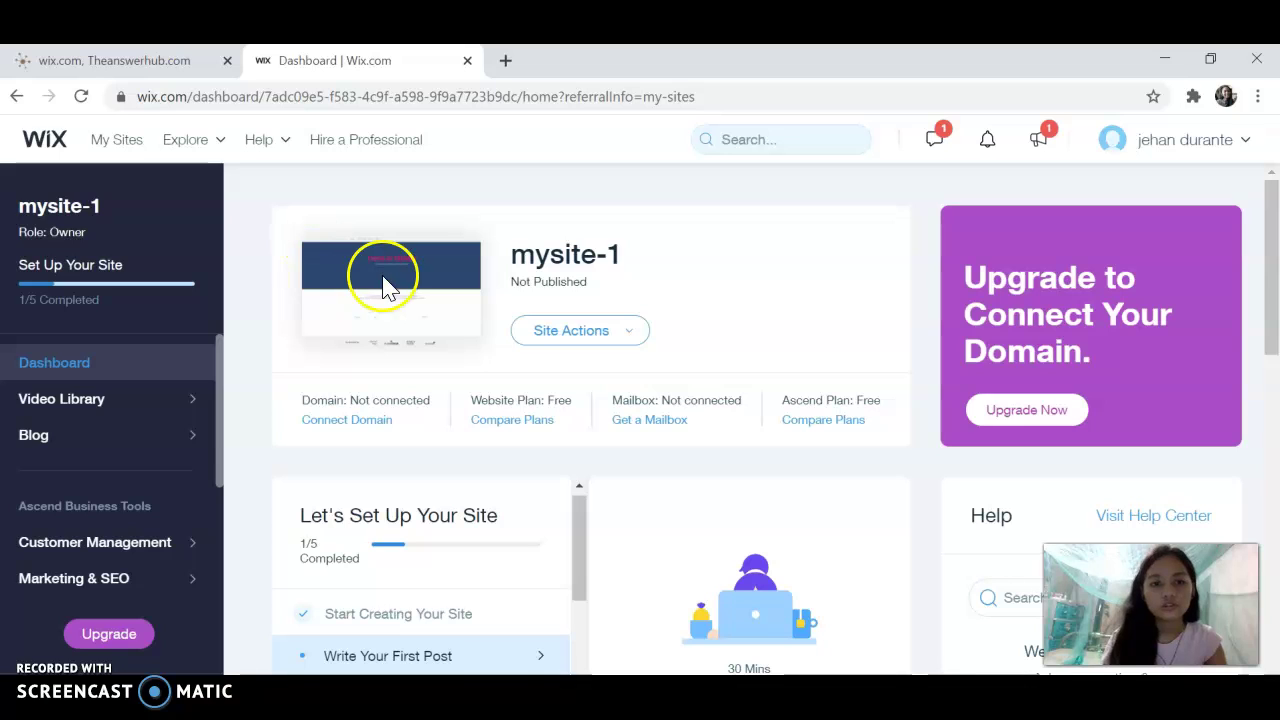
left_click(550, 334)
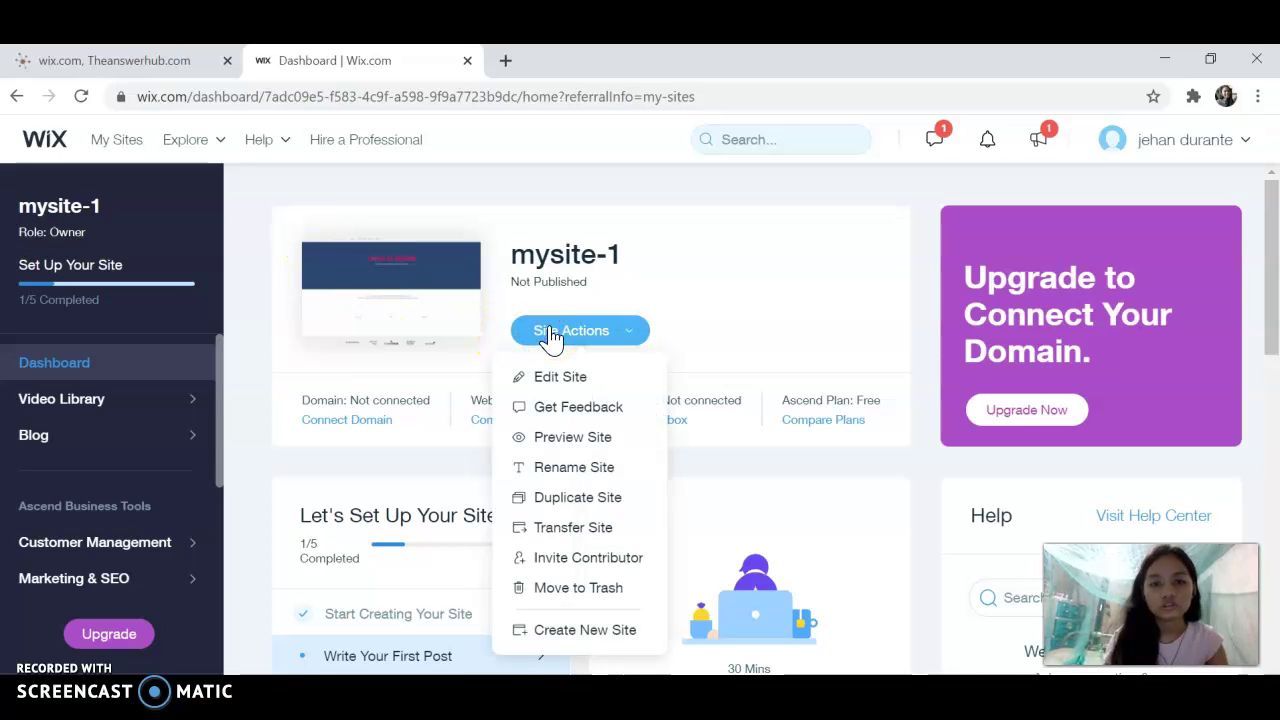
left_click(551, 374)
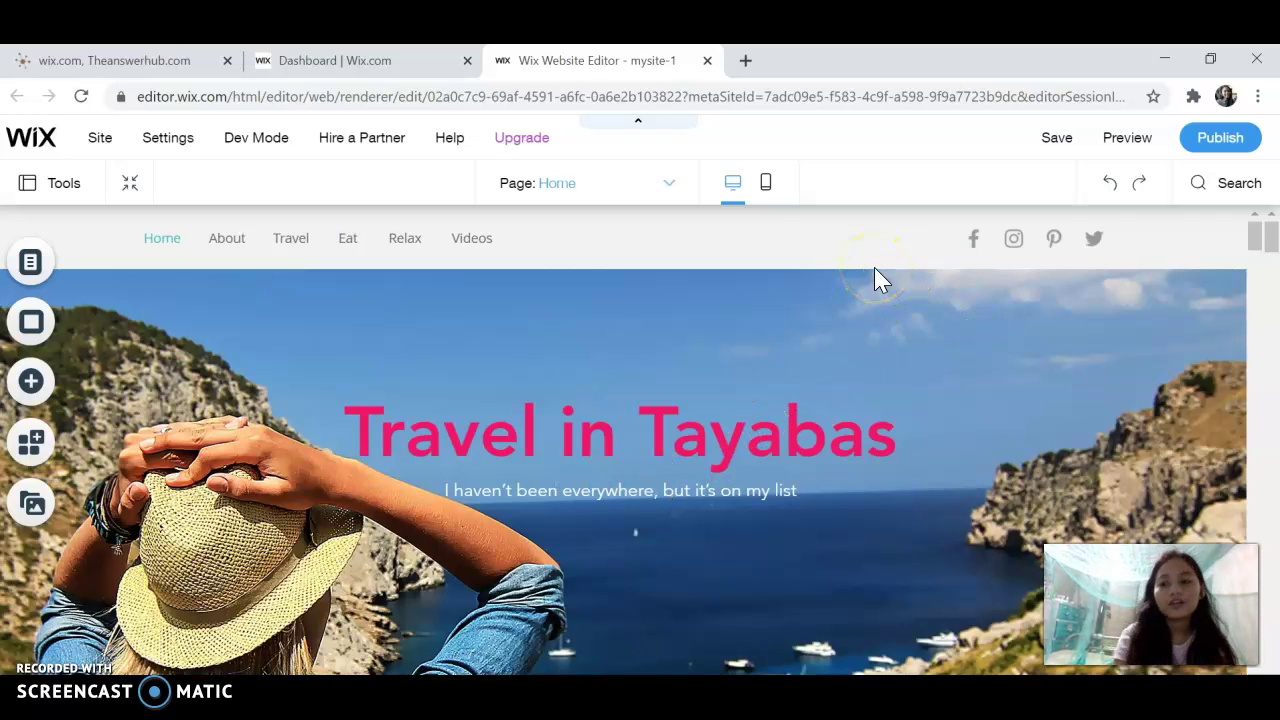
Step: Look through the mysite-1 home page in the editor, including its title banner and the picture section below
left_click(1271, 268)
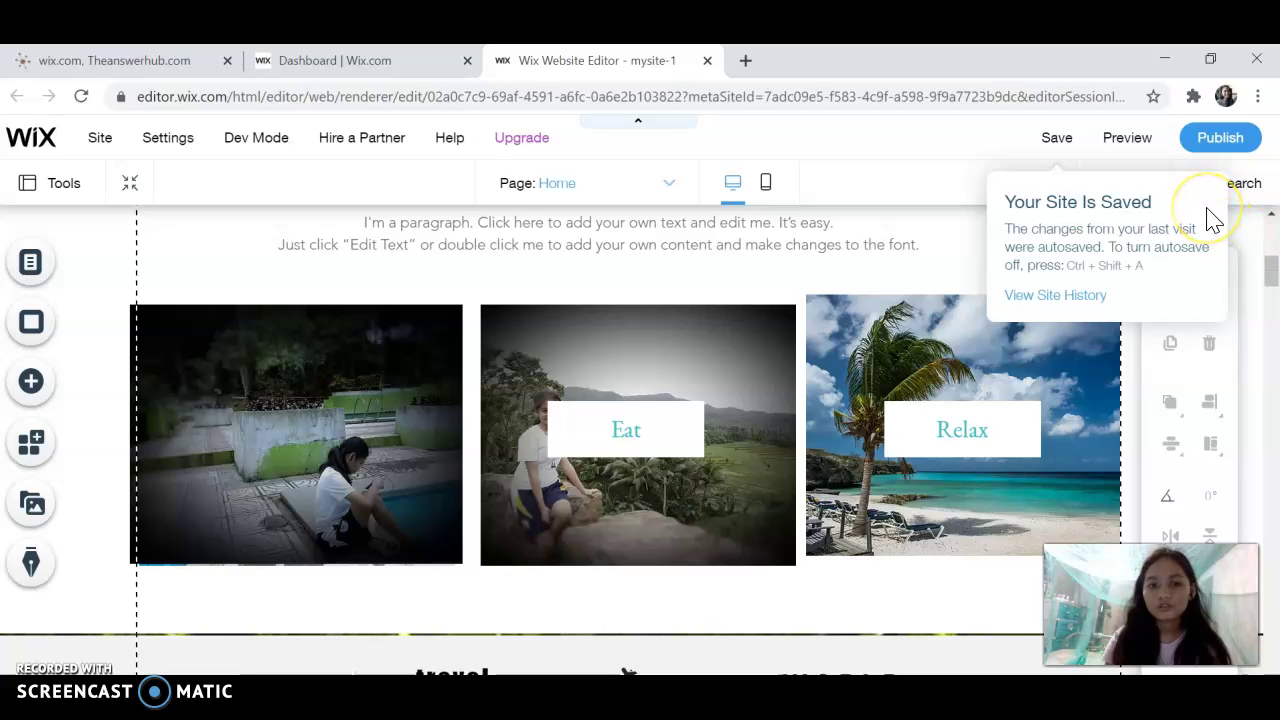
left_click(966, 156)
left_click_drag(1271, 271, 1273, 505)
left_click_drag(1274, 372, 1275, 157)
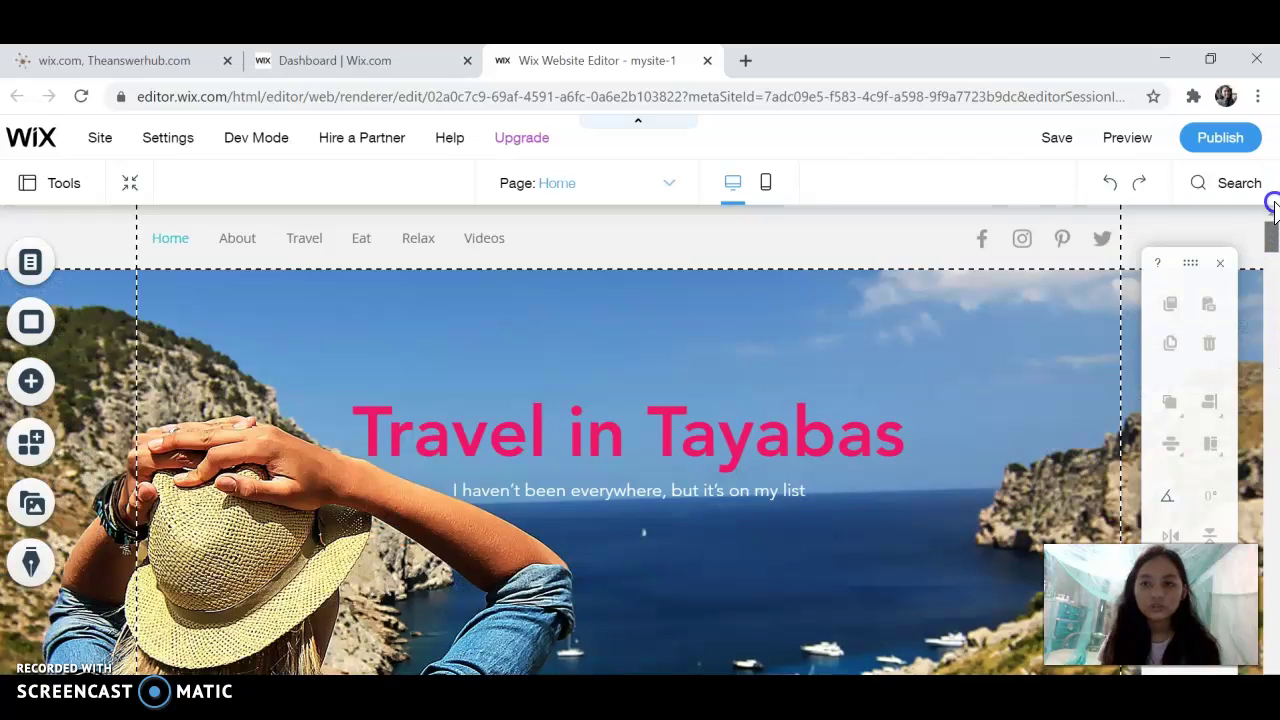
left_click_drag(1273, 246, 1273, 275)
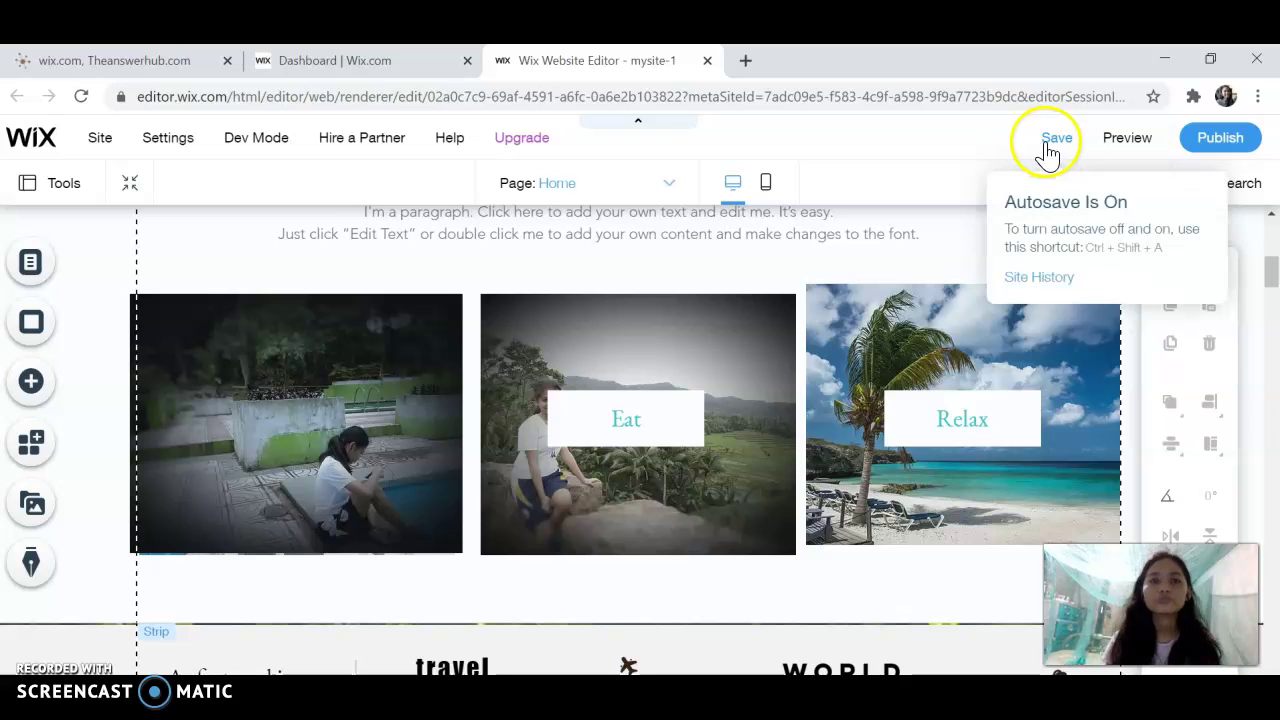
left_click(446, 138)
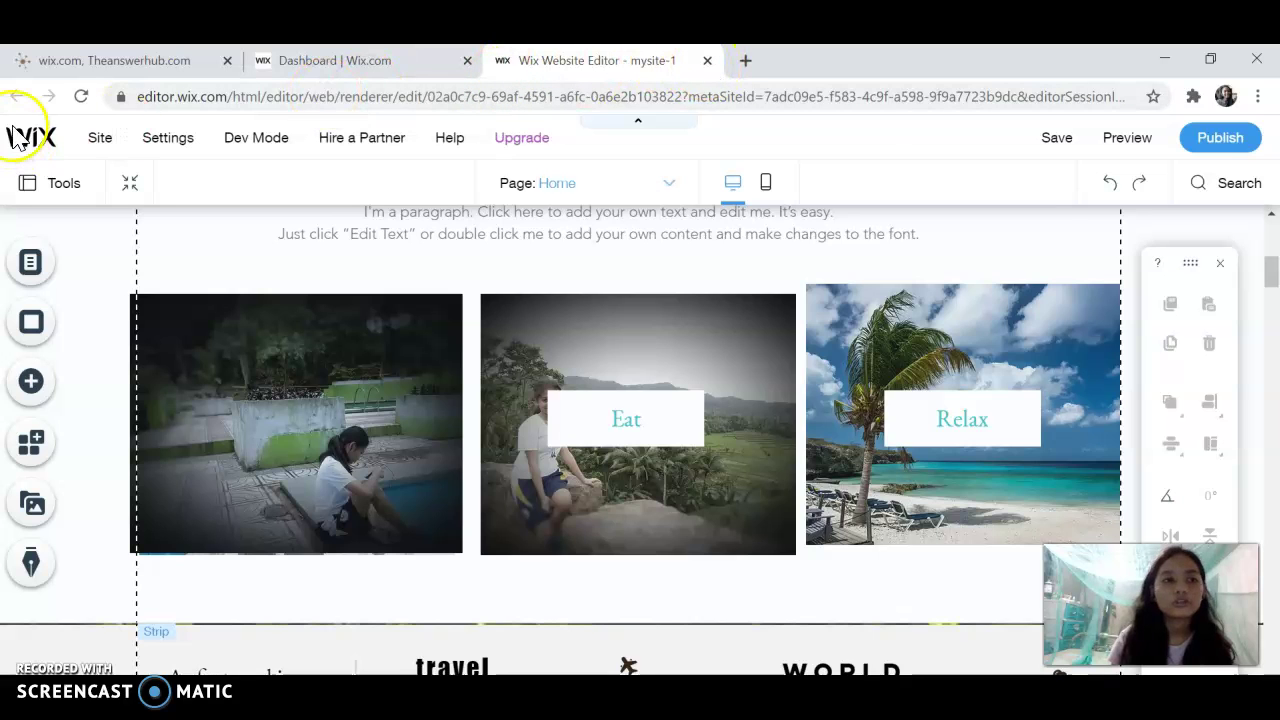
Step: Return to the Wix dashboard, start a new site from the account options and choose Blog as the kind of website
left_click(365, 62)
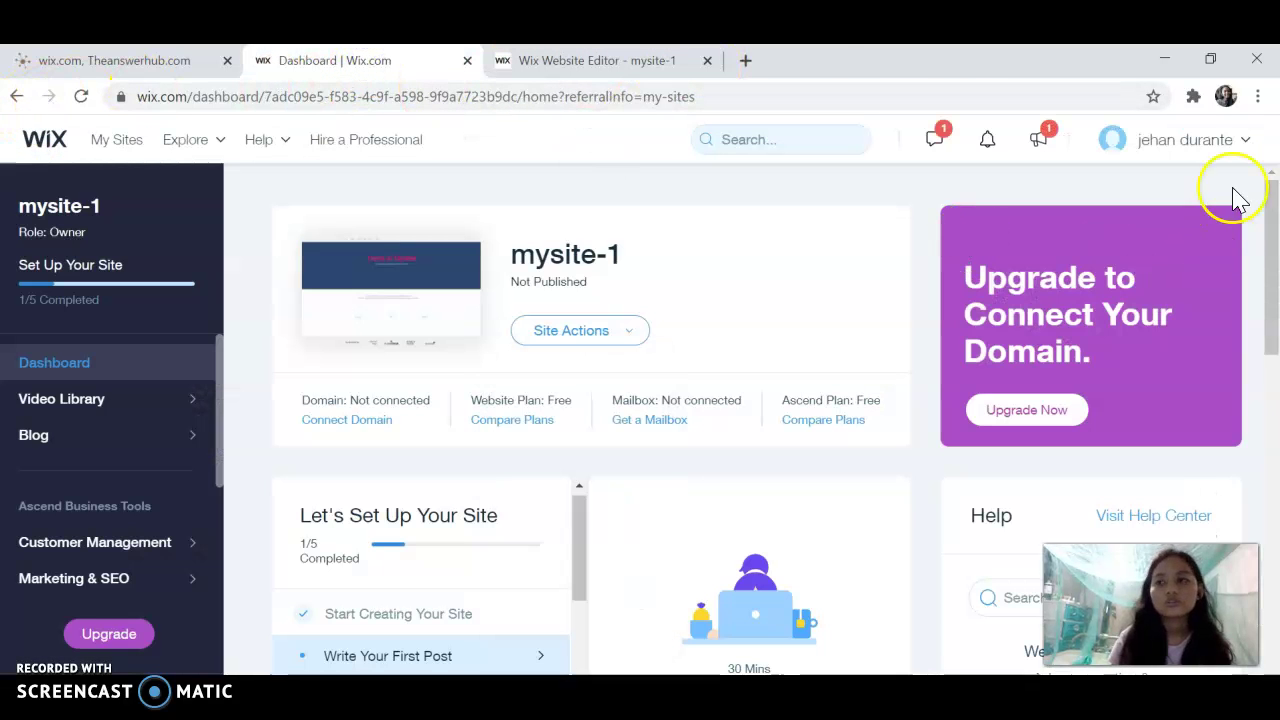
left_click(1230, 141)
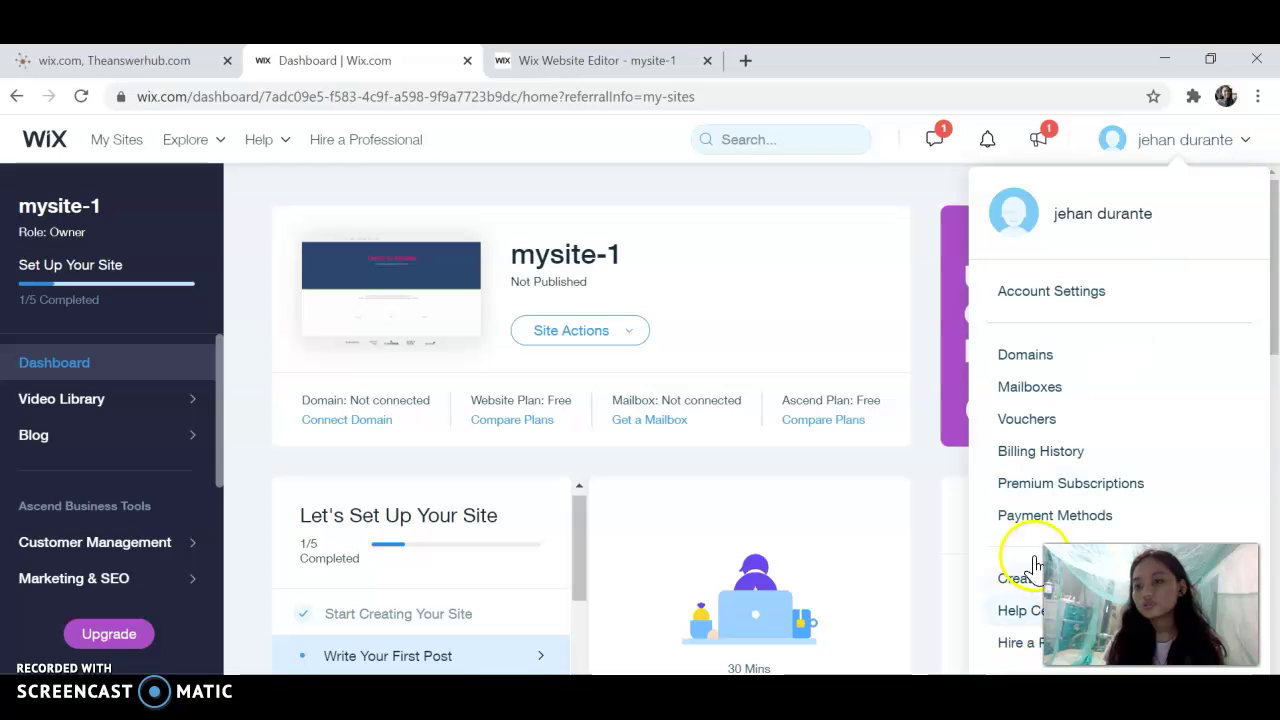
left_click_drag(1272, 280, 1271, 235)
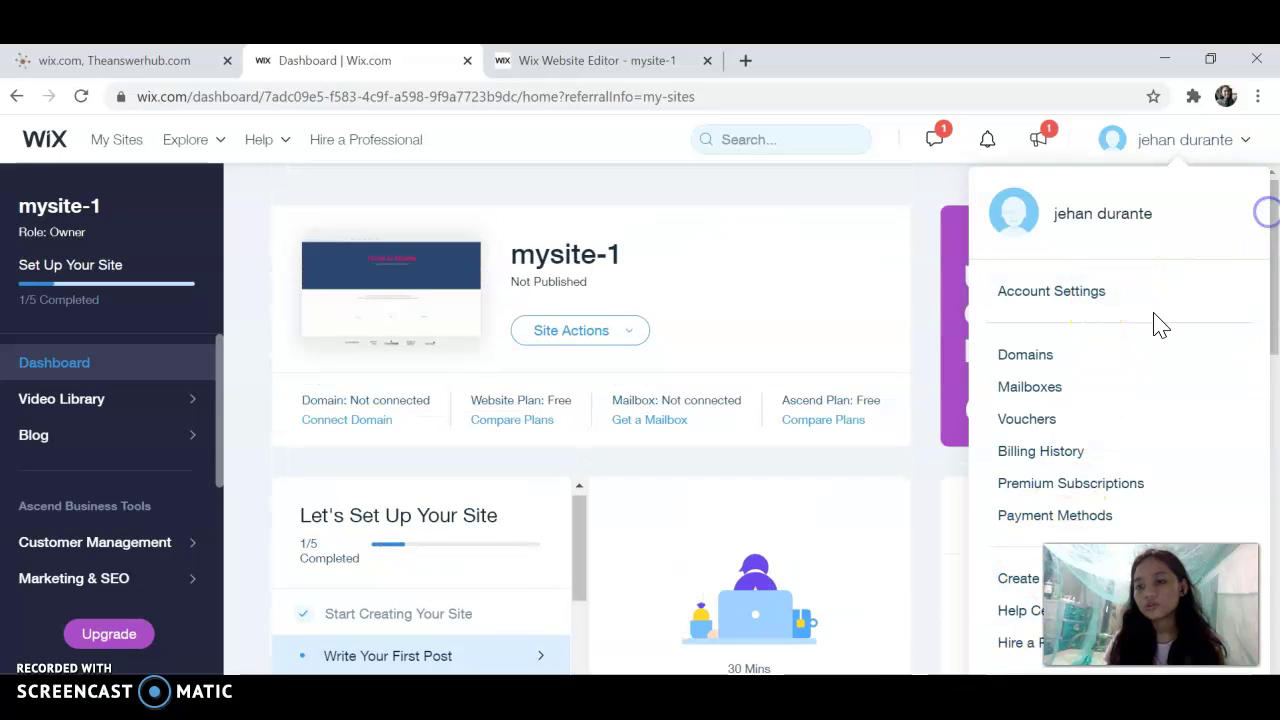
left_click(1017, 581)
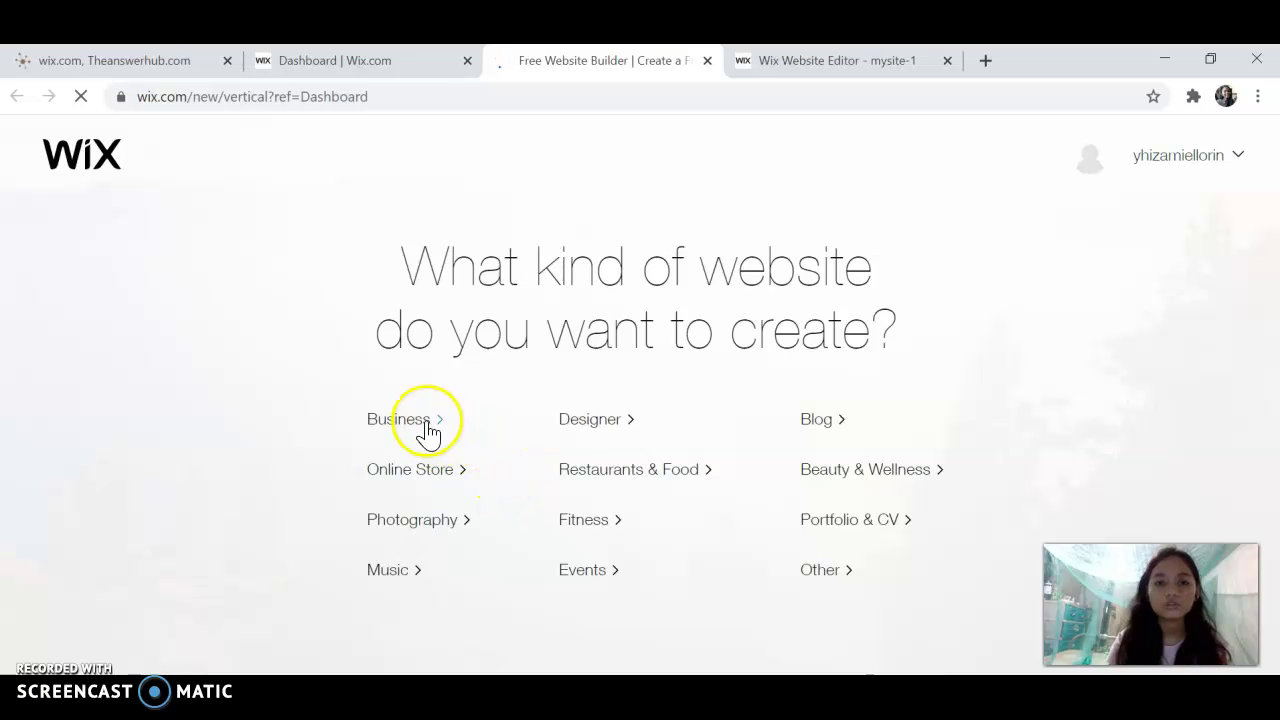
left_click(820, 422)
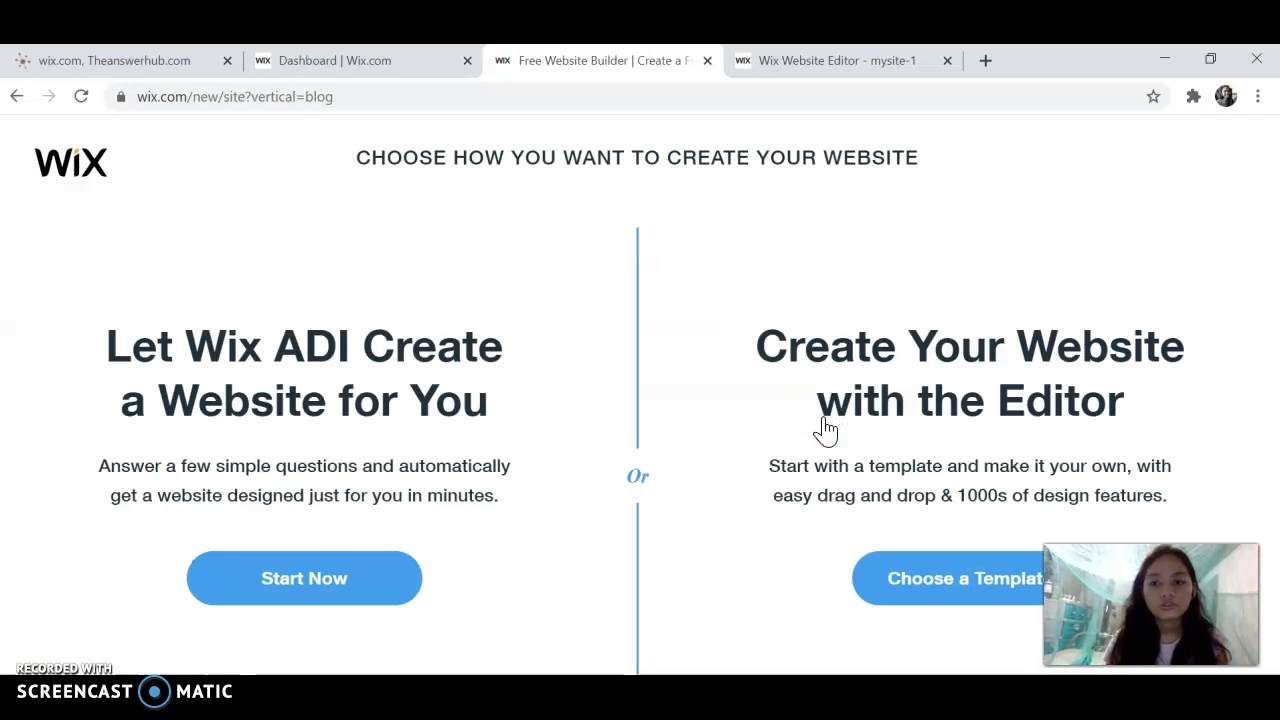
left_click(291, 572)
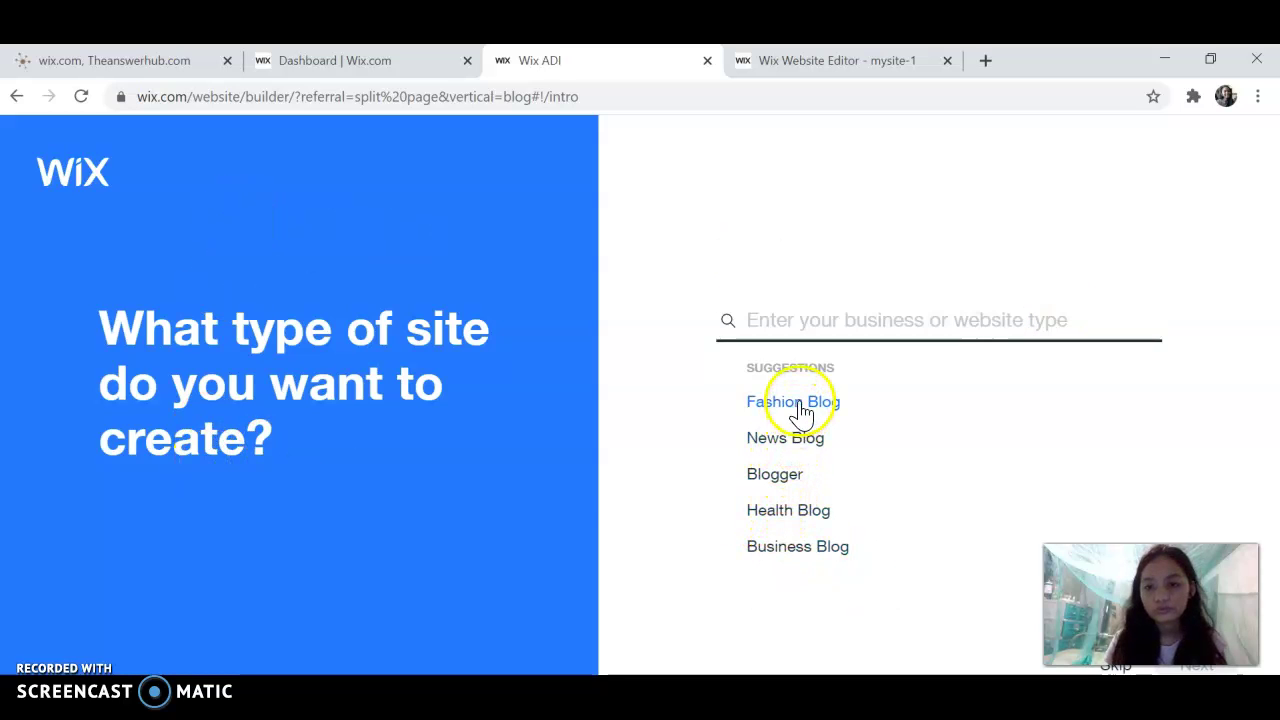
left_click(778, 476)
left_click_drag(785, 490, 849, 306)
left_click(930, 303)
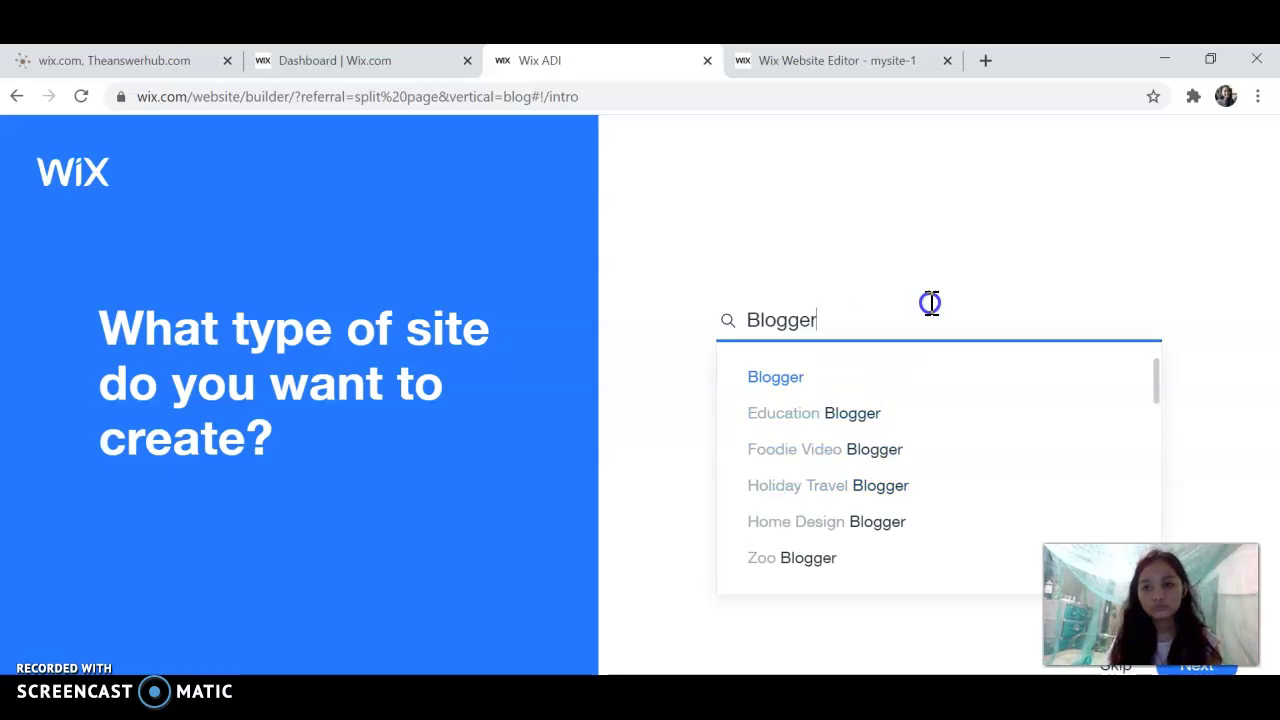
left_click(16, 98)
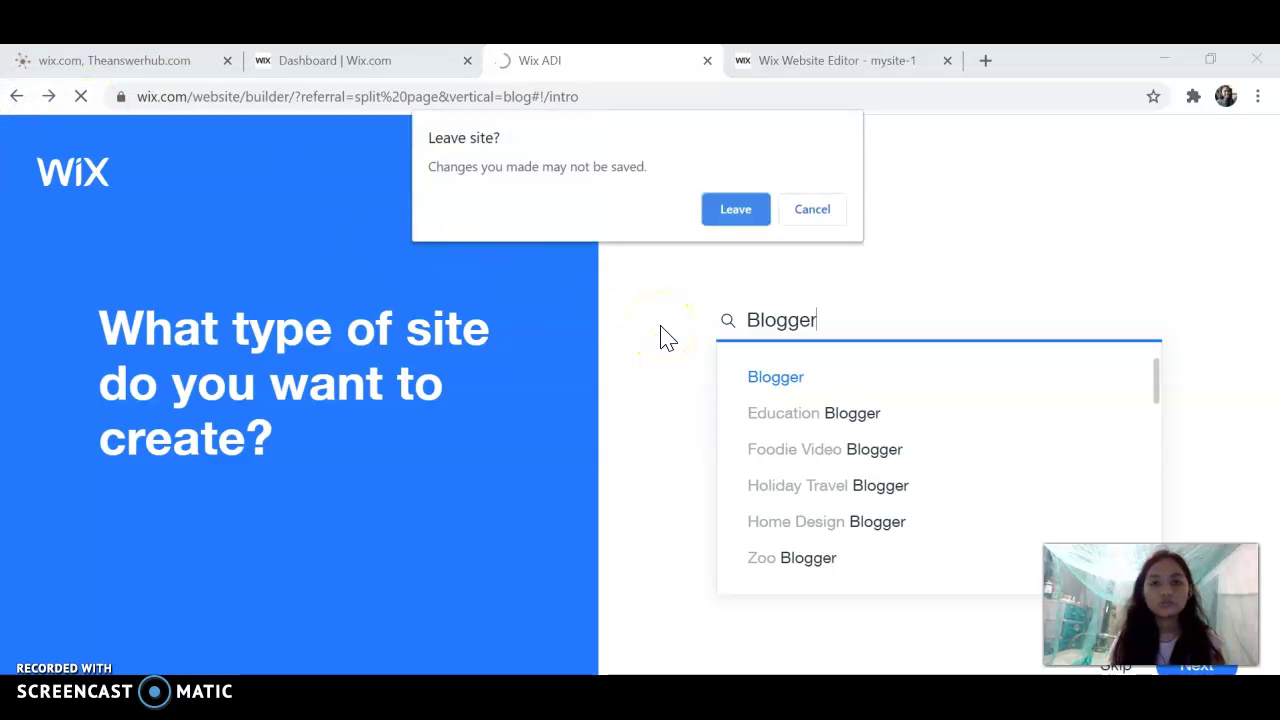
left_click(755, 282)
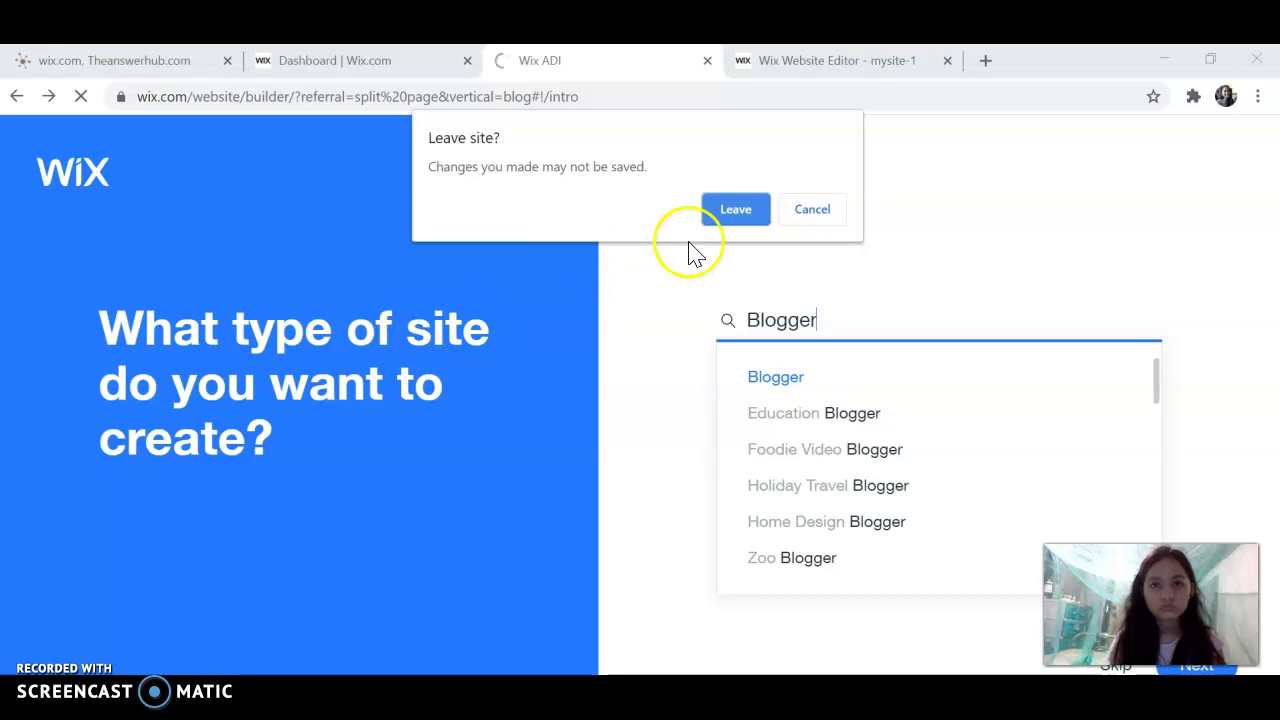
left_click(745, 210)
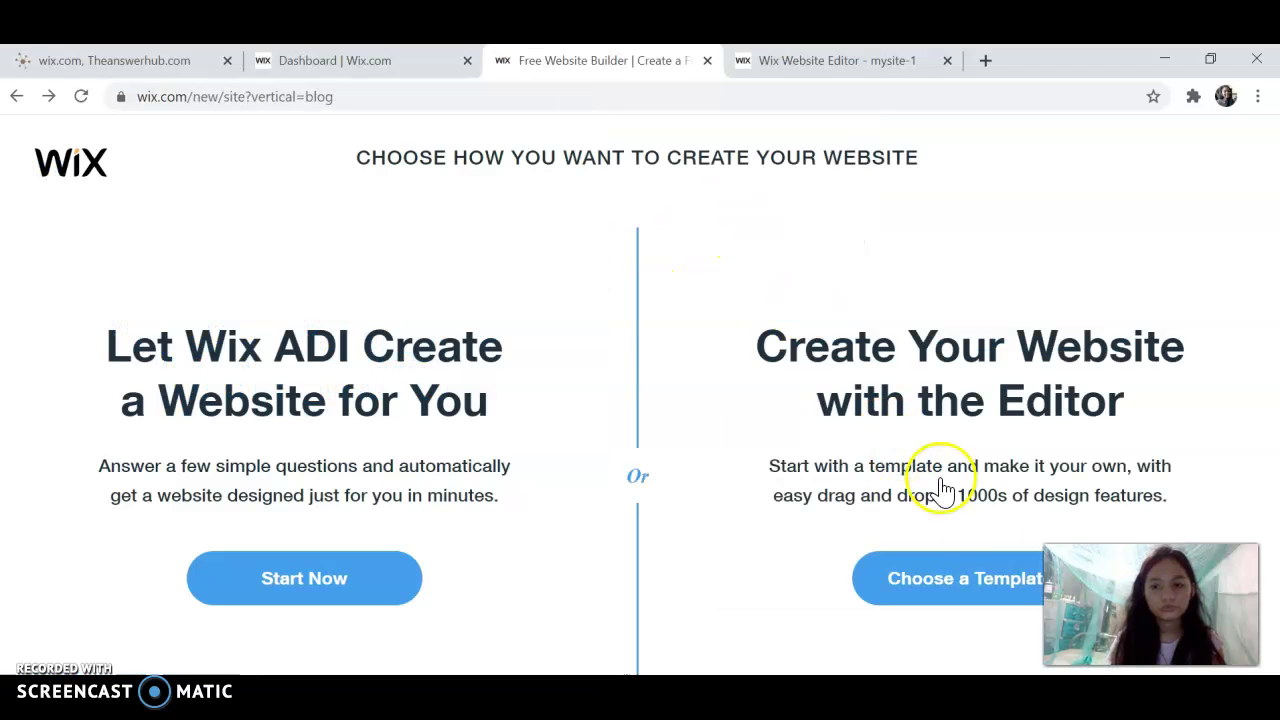
Step: Choose to create the blog with the editor and browse the blog website templates as far as Travel Blog
left_click(1010, 588)
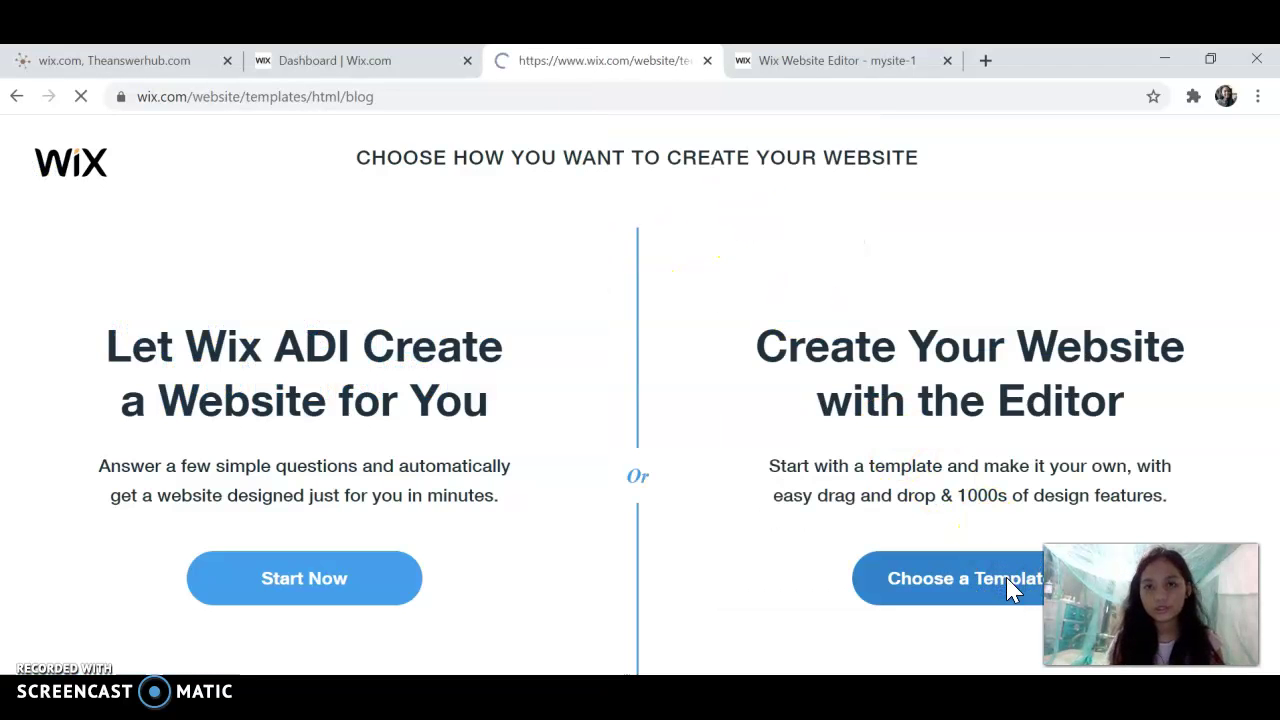
left_click(1086, 404)
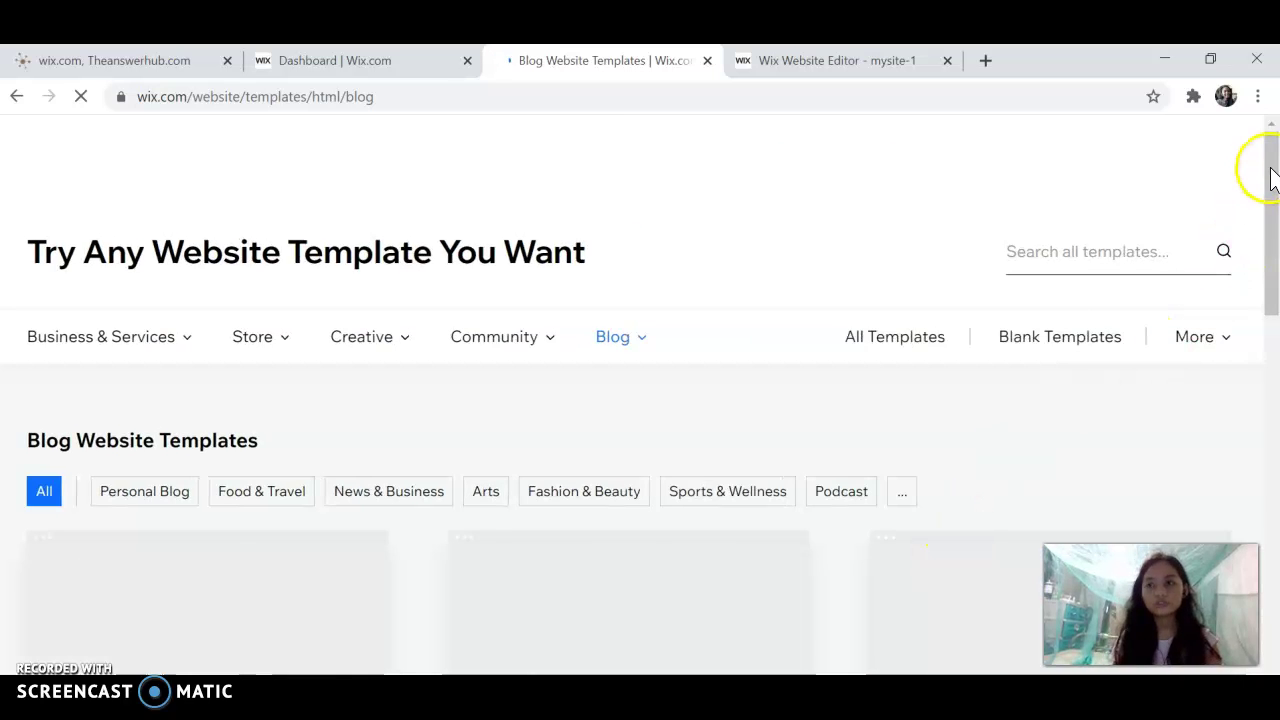
left_click_drag(1271, 166, 1233, 500)
left_click_drag(1270, 390, 1272, 296)
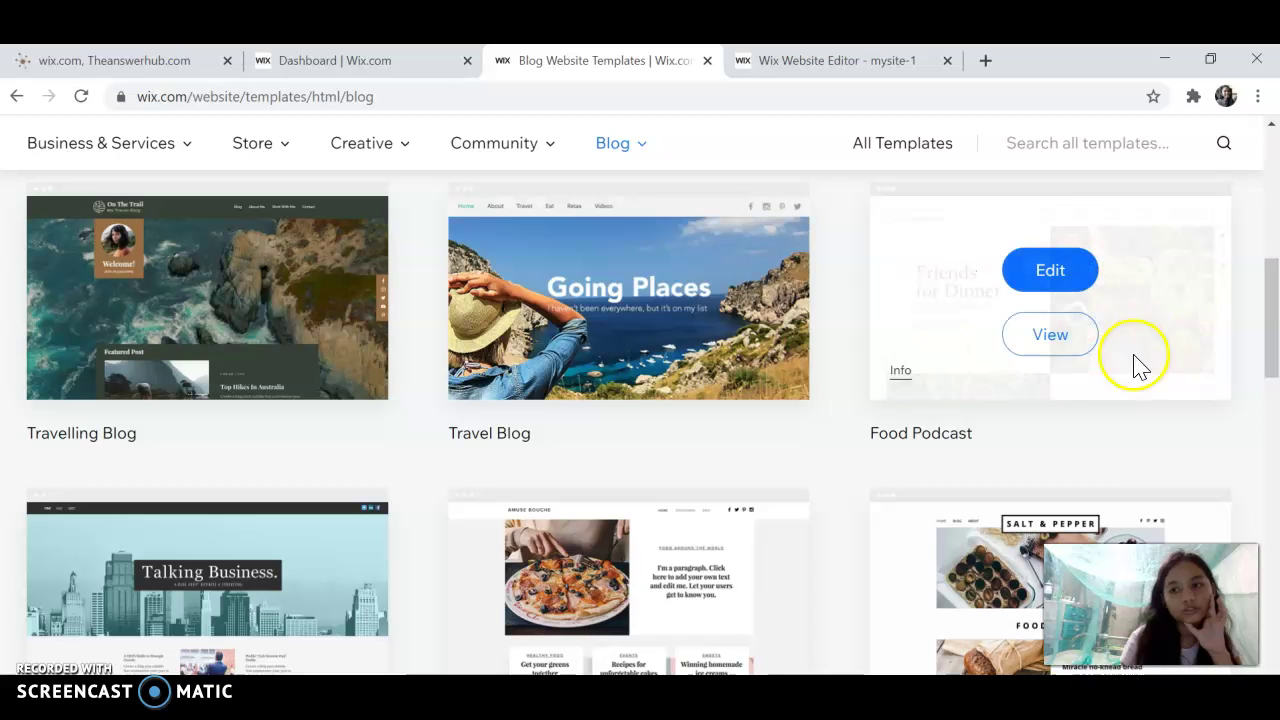
Step: Browse the blog website templates, from the marketing and travel blogs to the business and food blogs
left_click_drag(1275, 323, 1272, 240)
mouse_move(970, 455)
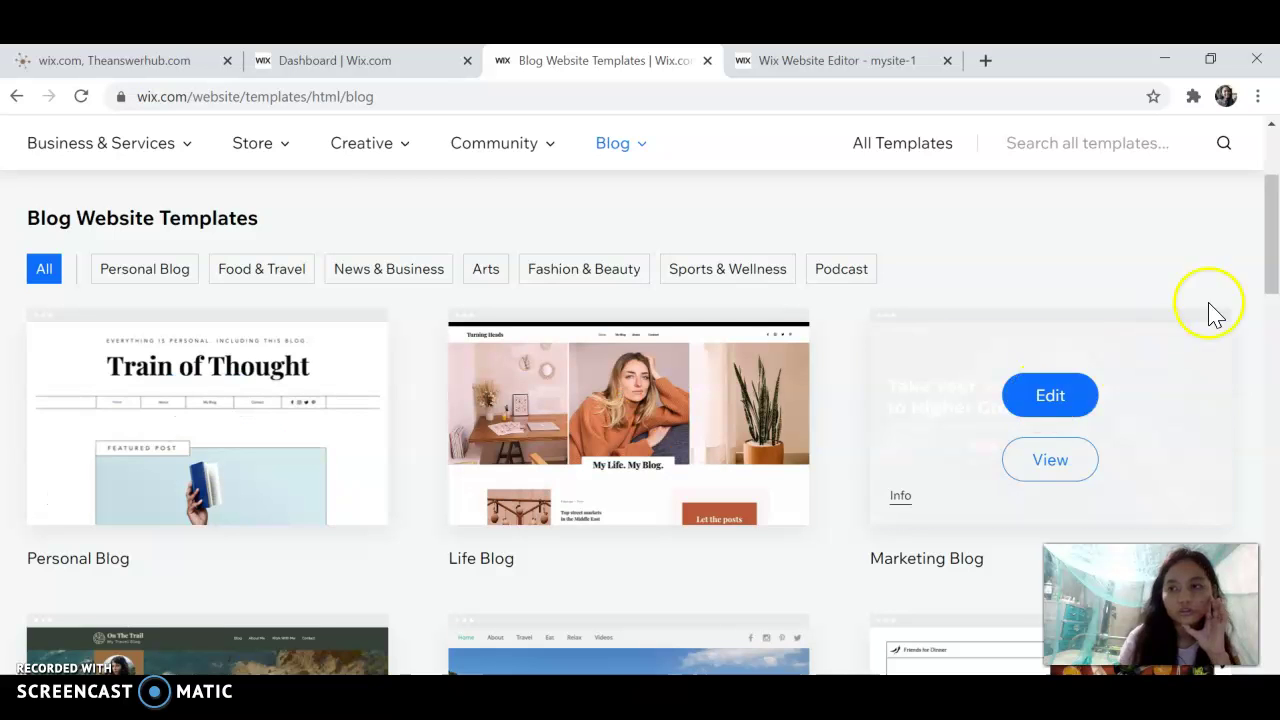
left_click_drag(1266, 223, 1260, 366)
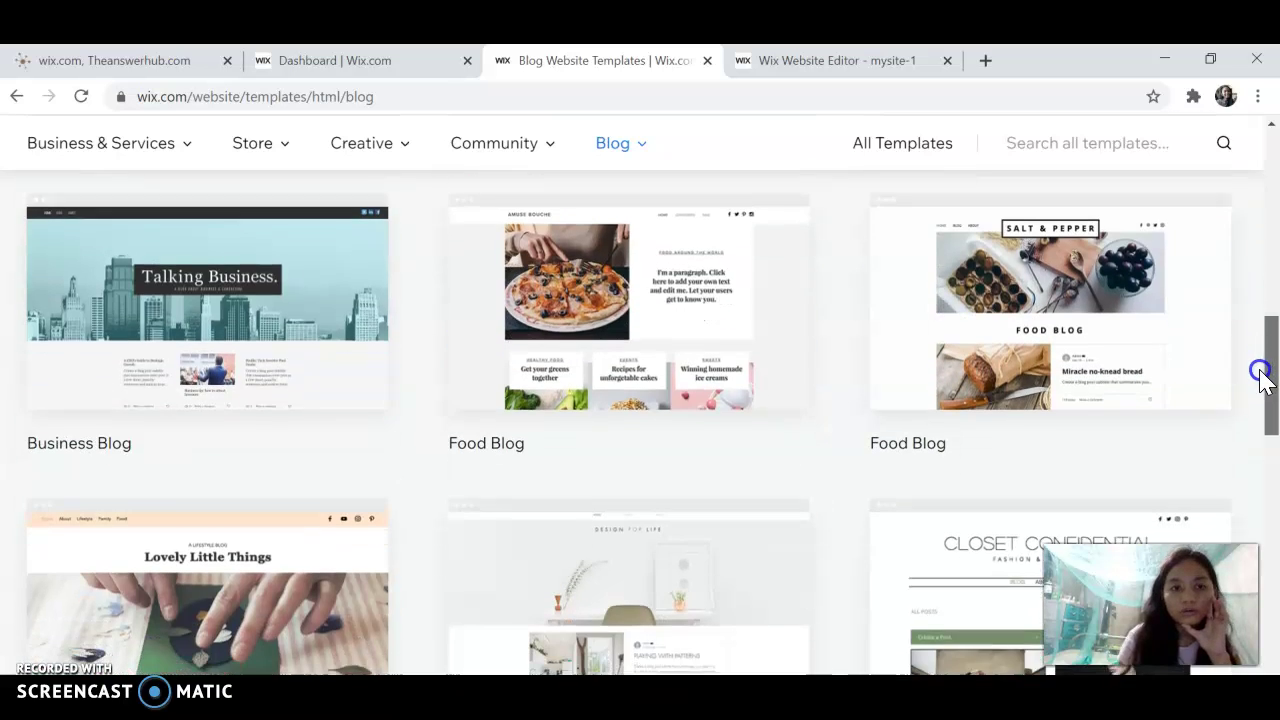
mouse_move(268, 335)
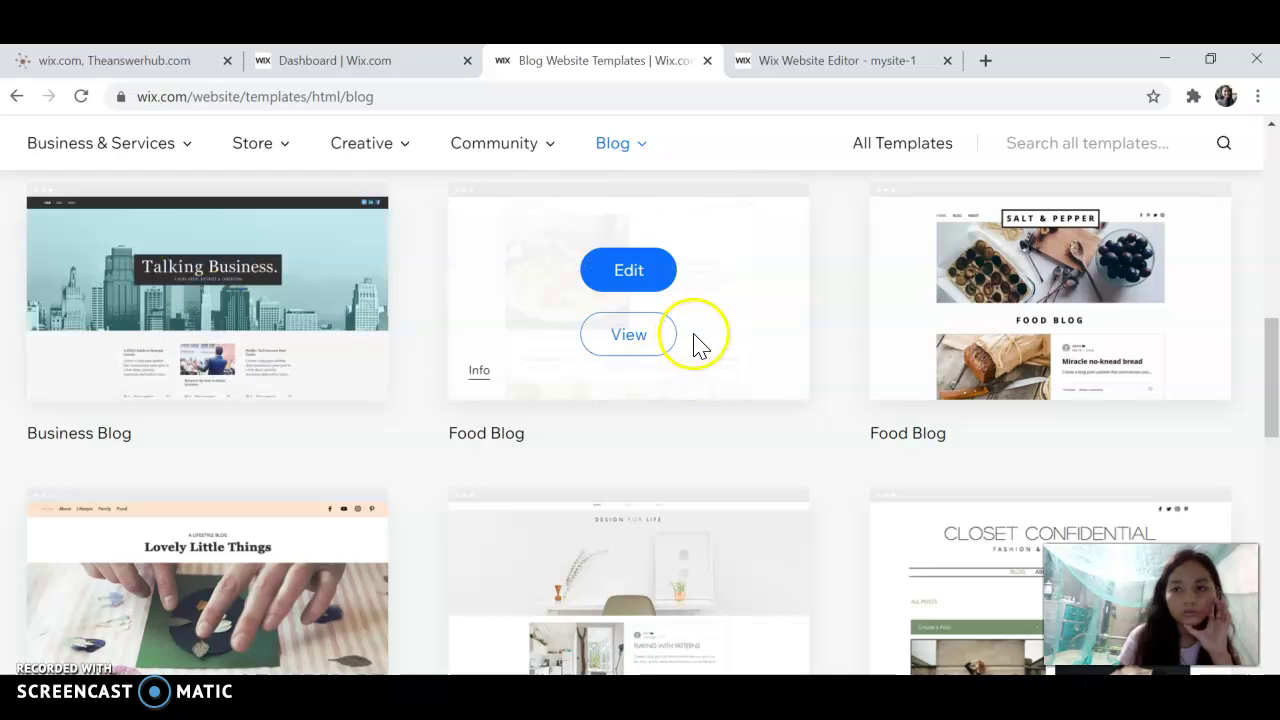
mouse_move(531, 291)
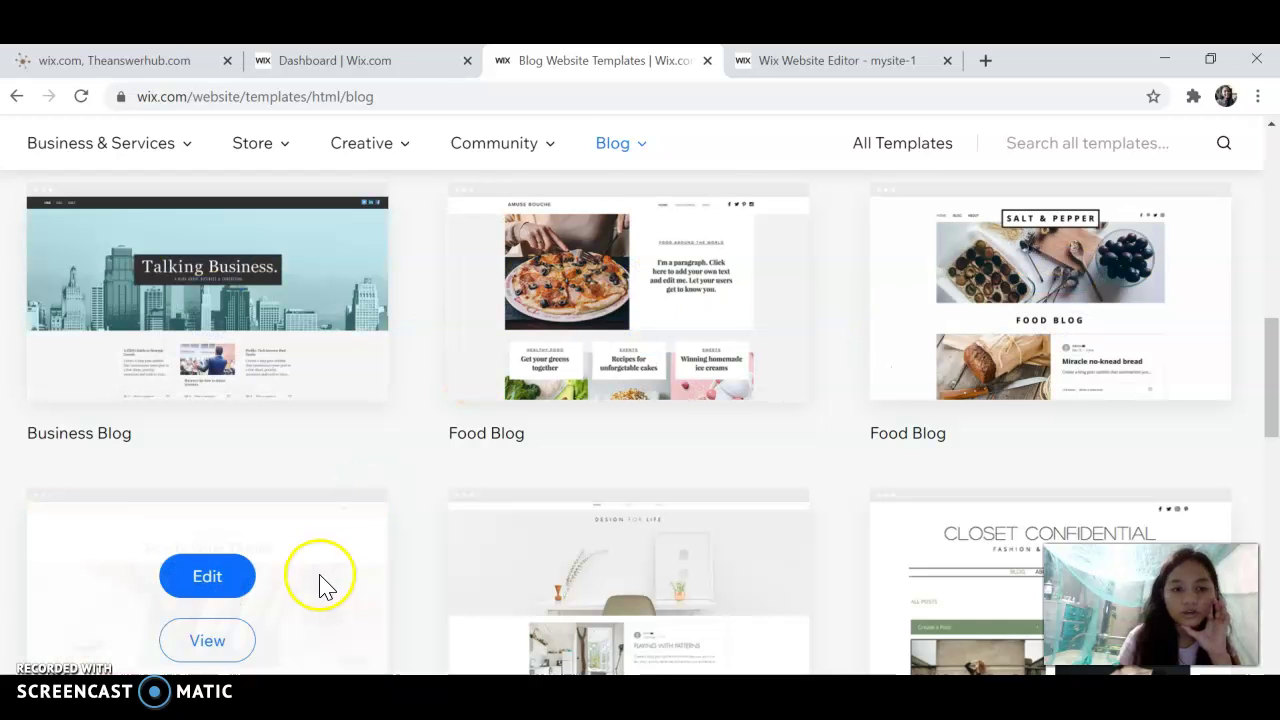
left_click_drag(1270, 371, 1233, 170)
mouse_move(1068, 190)
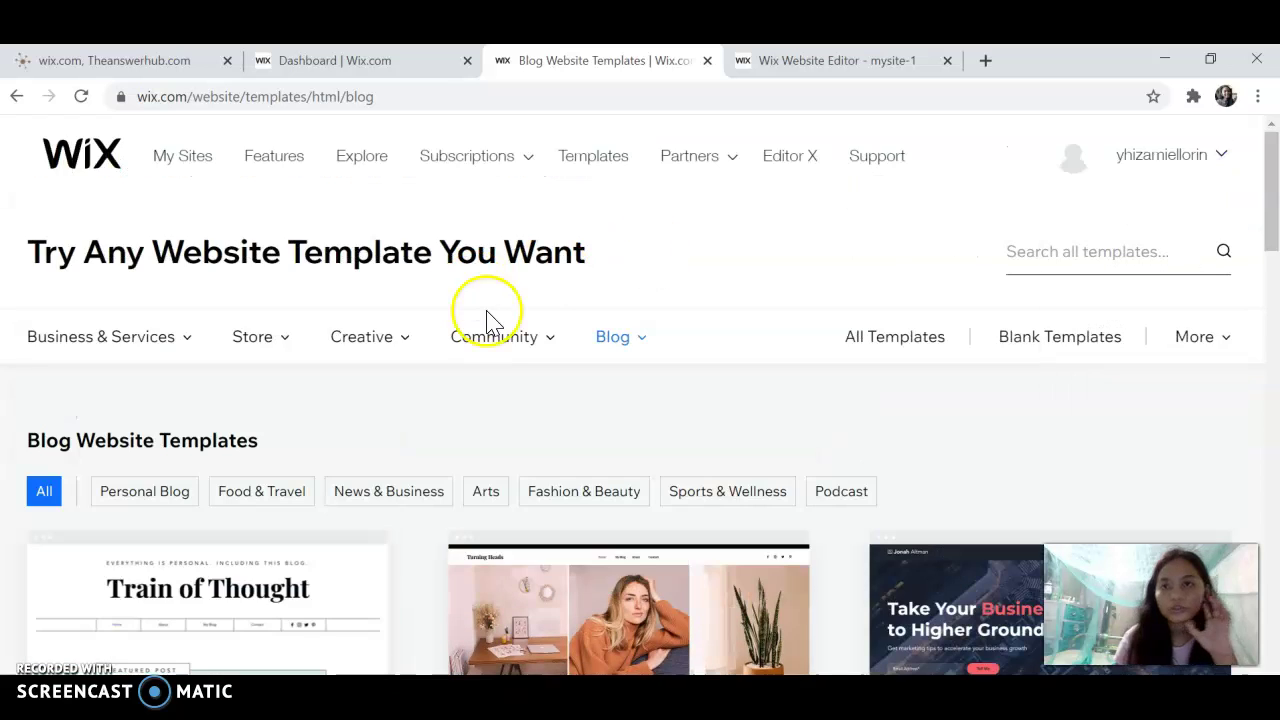
Step: View the mysite-1 home page in the editor, then go back to the blog templates to compare them with it
key("ctrl+Tab")
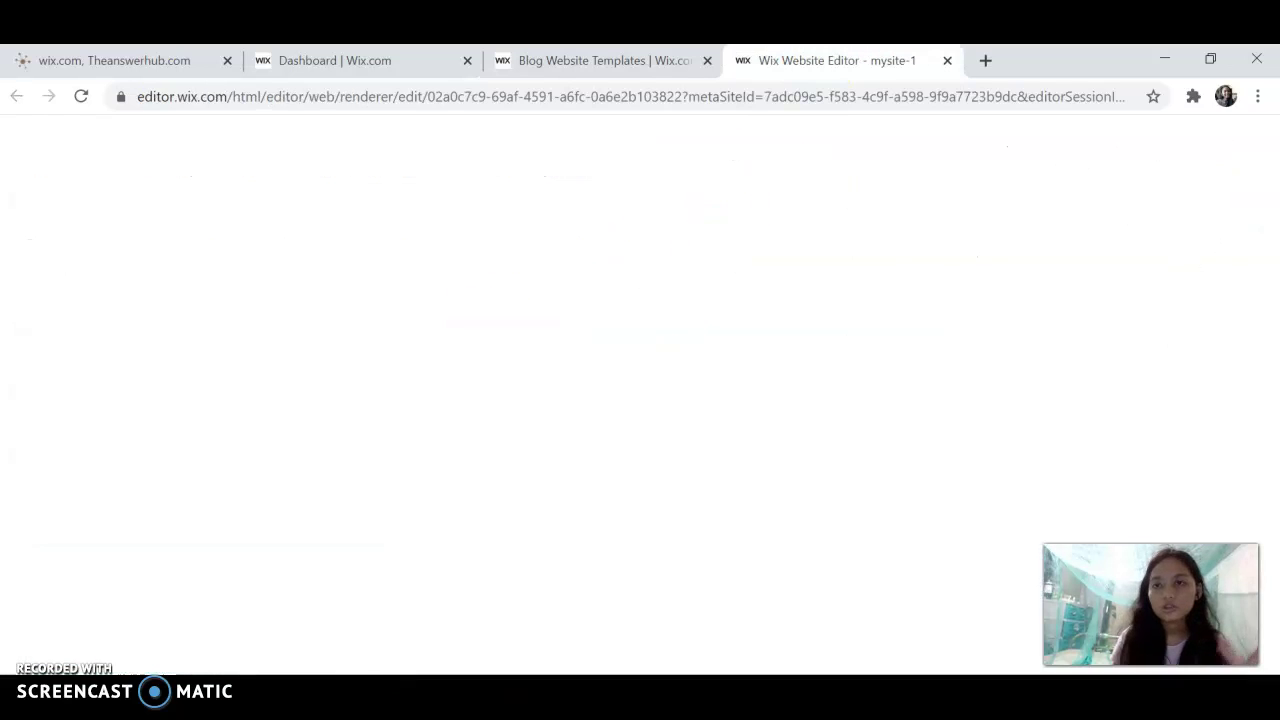
left_click_drag(1272, 270, 1272, 210)
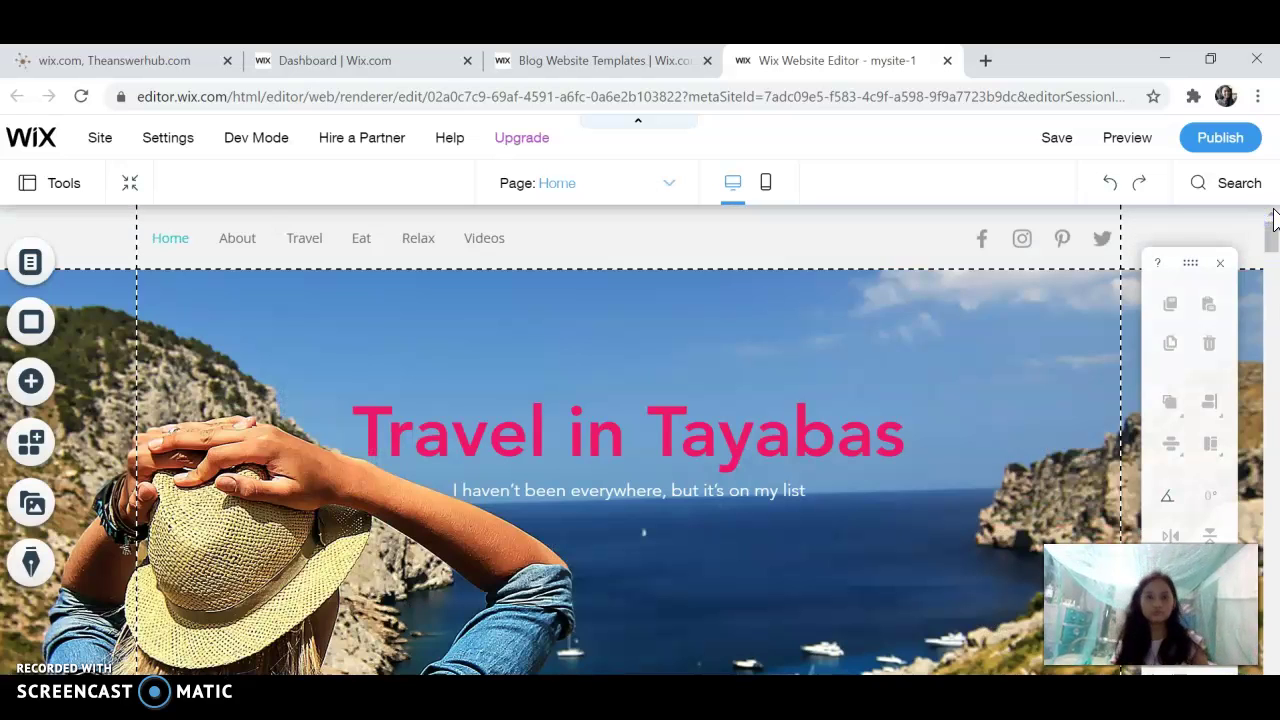
left_click(560, 61)
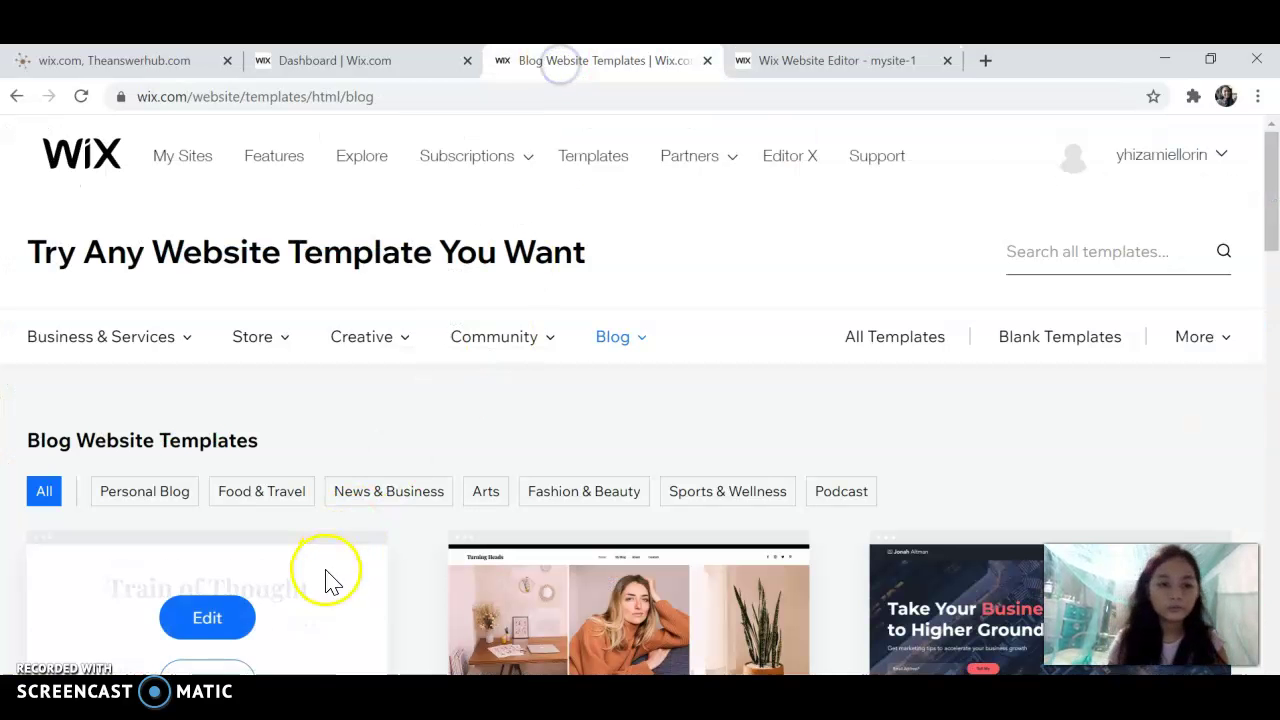
left_click_drag(1268, 194, 1268, 237)
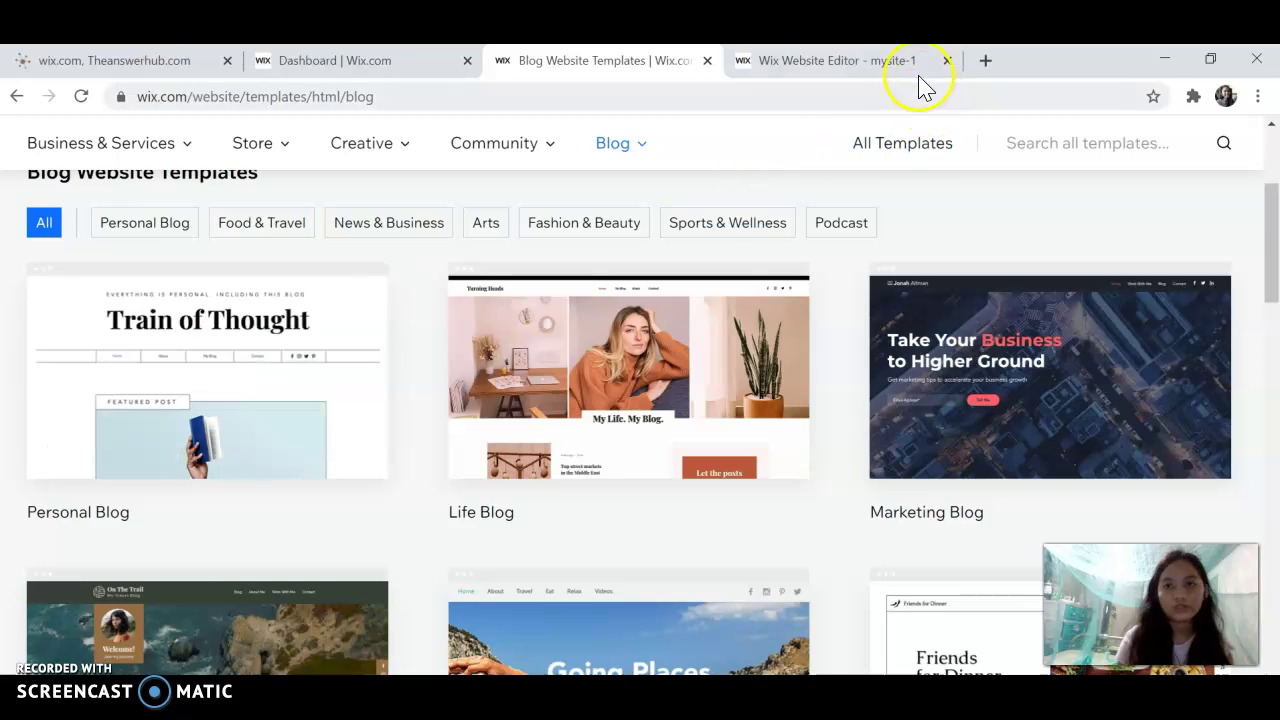
Step: Return to the mysite-1 editor and look over the title banner strip and the three-picture section below it
left_click(893, 64)
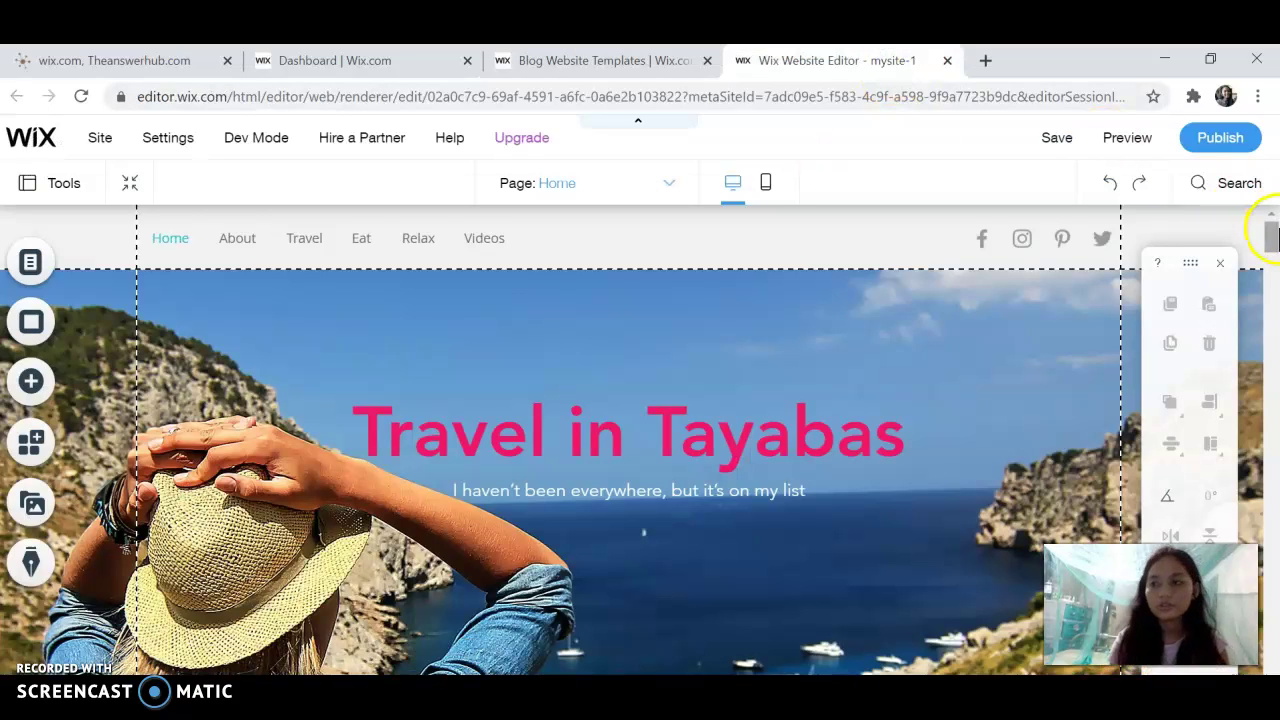
mouse_move(1270, 233)
left_mouse_down()
mouse_move(1270, 254)
mouse_move(1270, 226)
left_mouse_up()
left_click(563, 541)
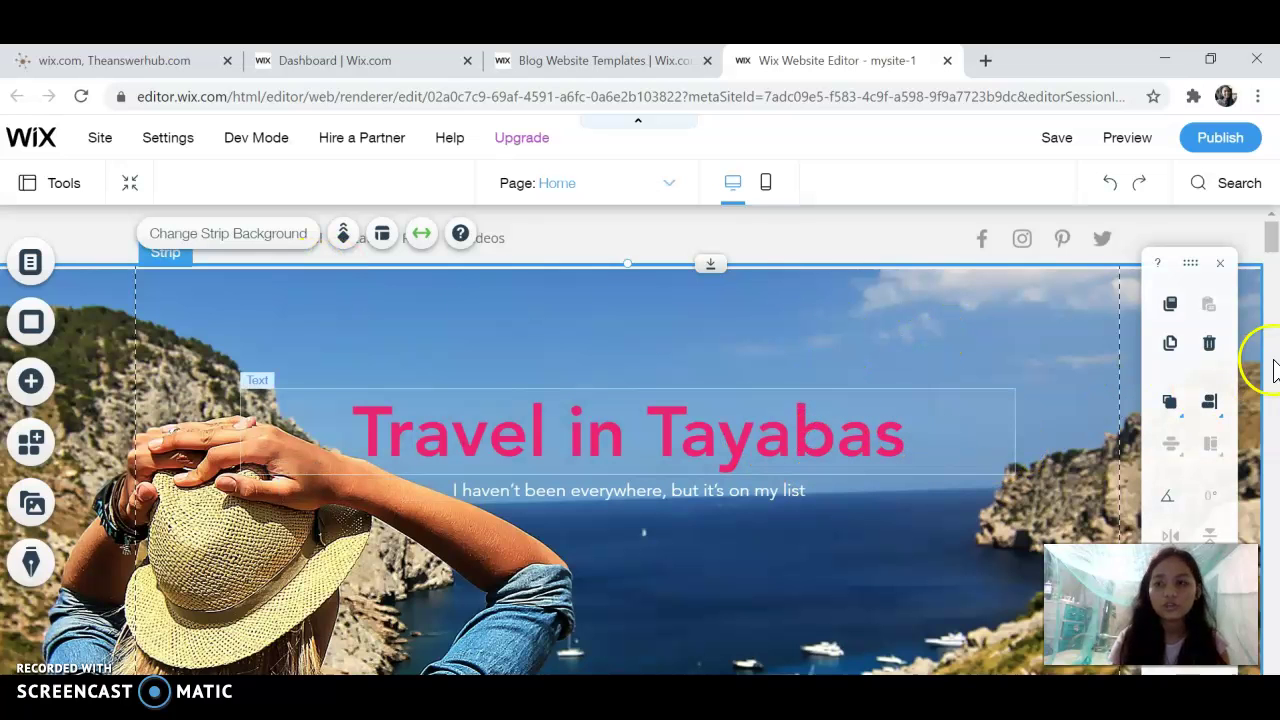
left_click(1274, 281)
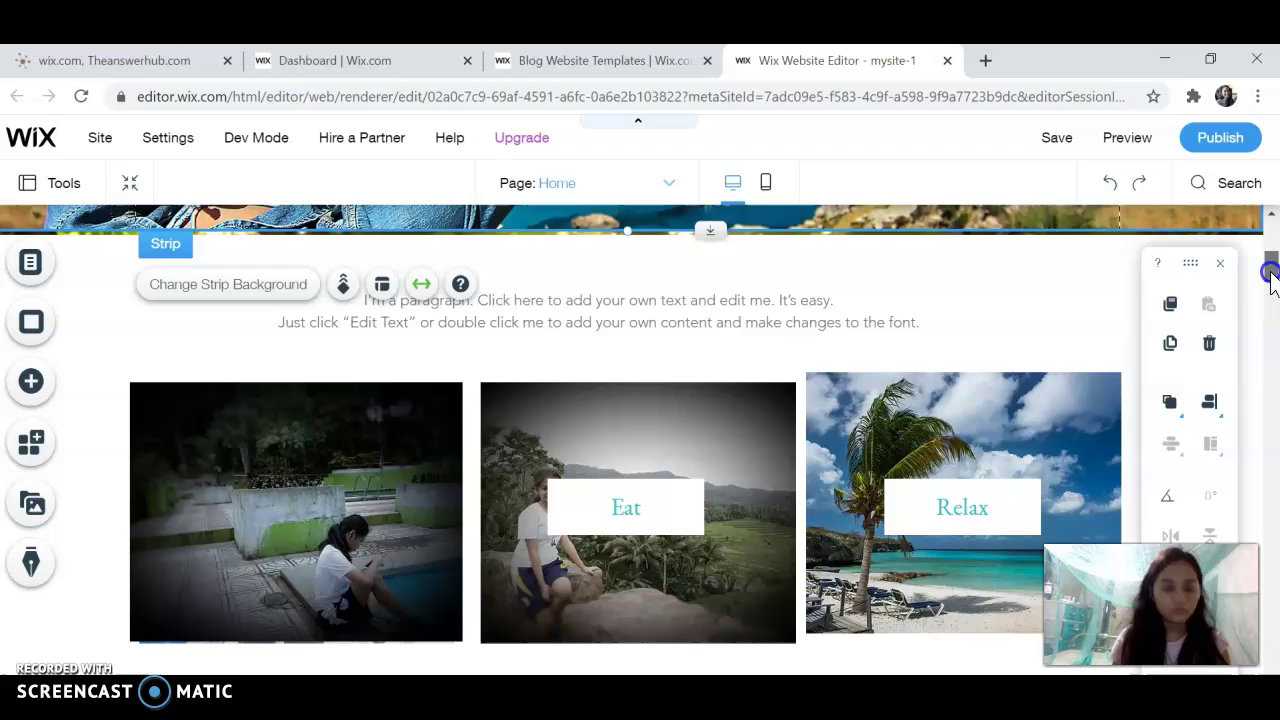
mouse_move(1271, 275)
left_mouse_down()
mouse_move(1271, 292)
mouse_move(1271, 268)
left_mouse_up()
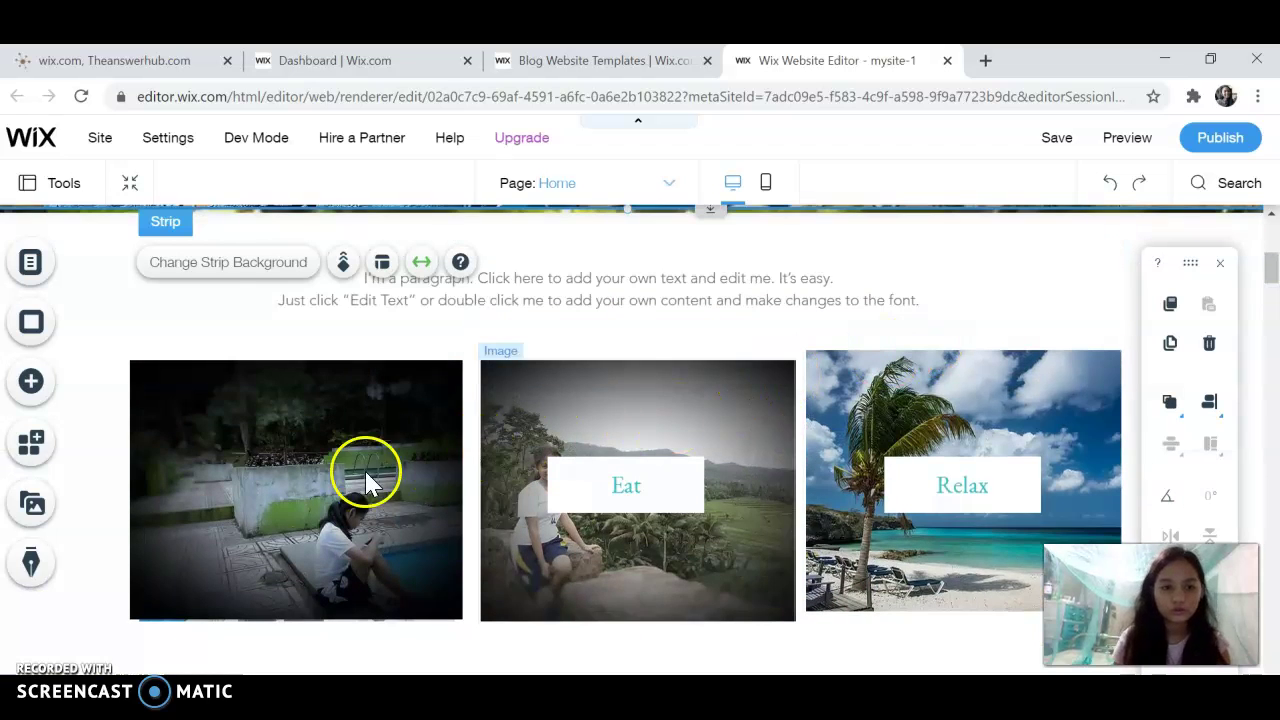
Step: Replace the text of the button on the first picture, at the pool, with "lets travel"
left_click(347, 487)
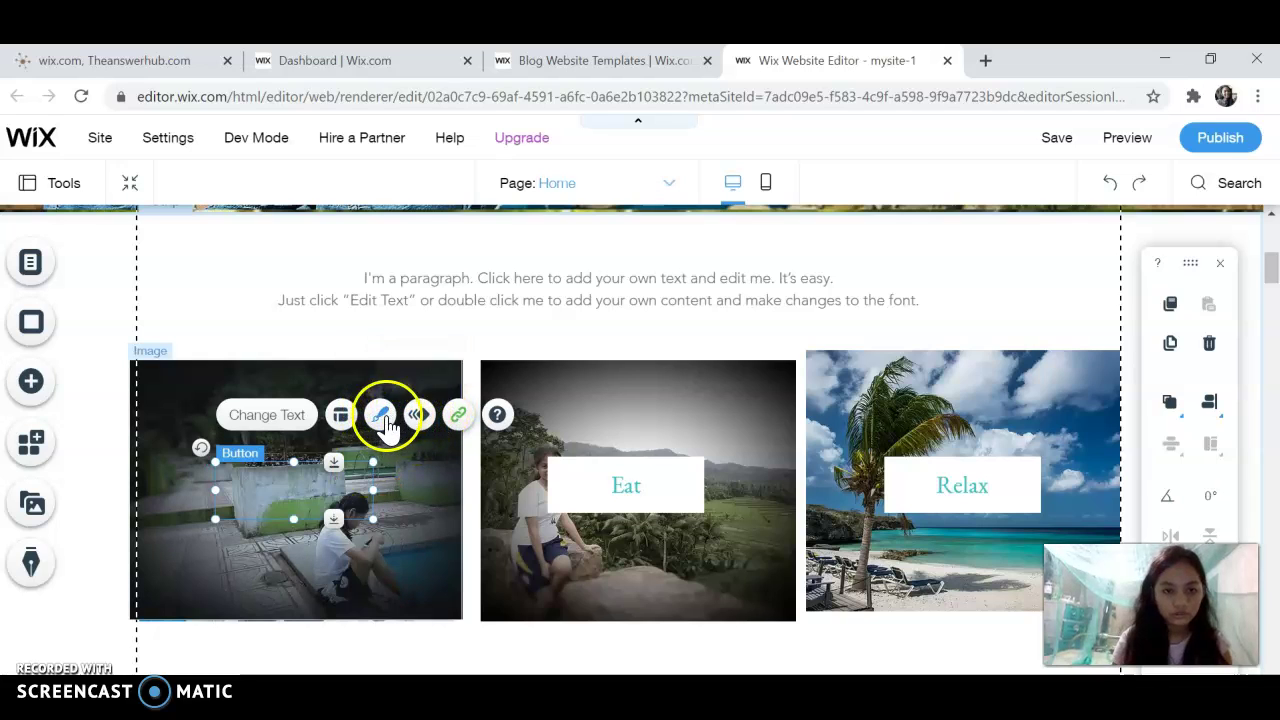
left_click(301, 418)
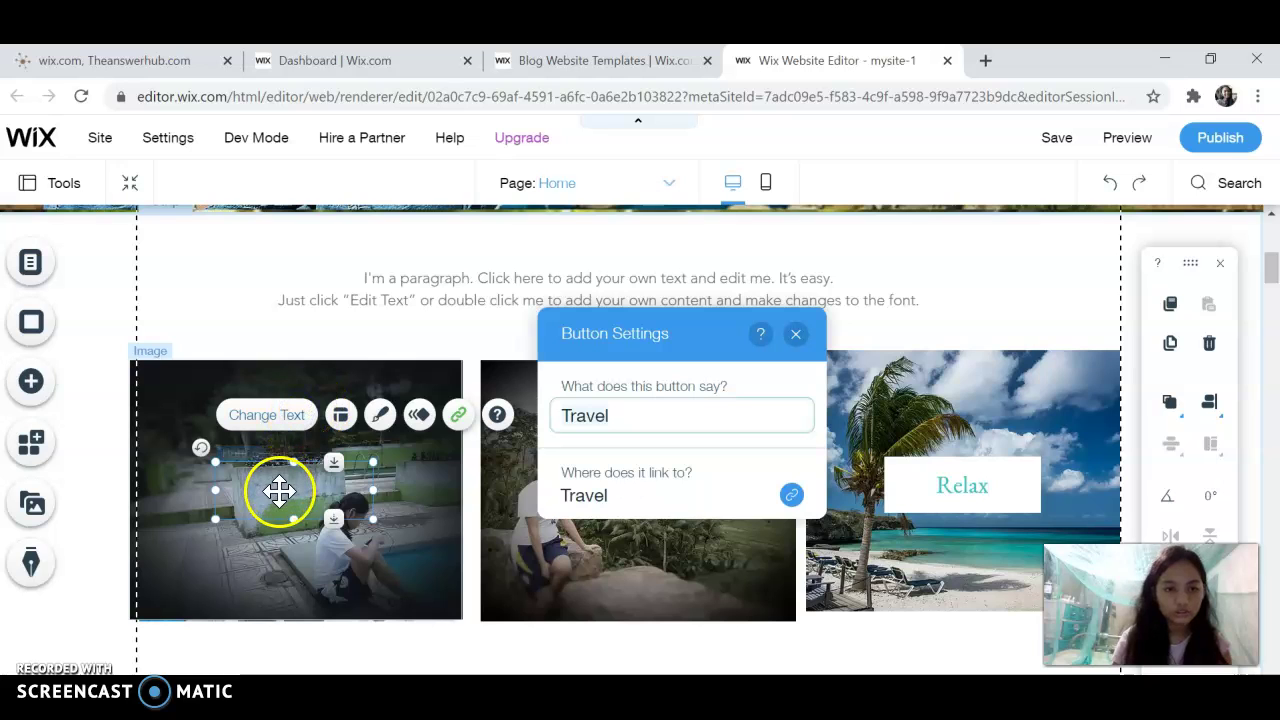
key("BackSpace")
key("BackSpace")
key("BackSpace")
key("BackSpace")
key("BackSpace")
key("BackSpace")
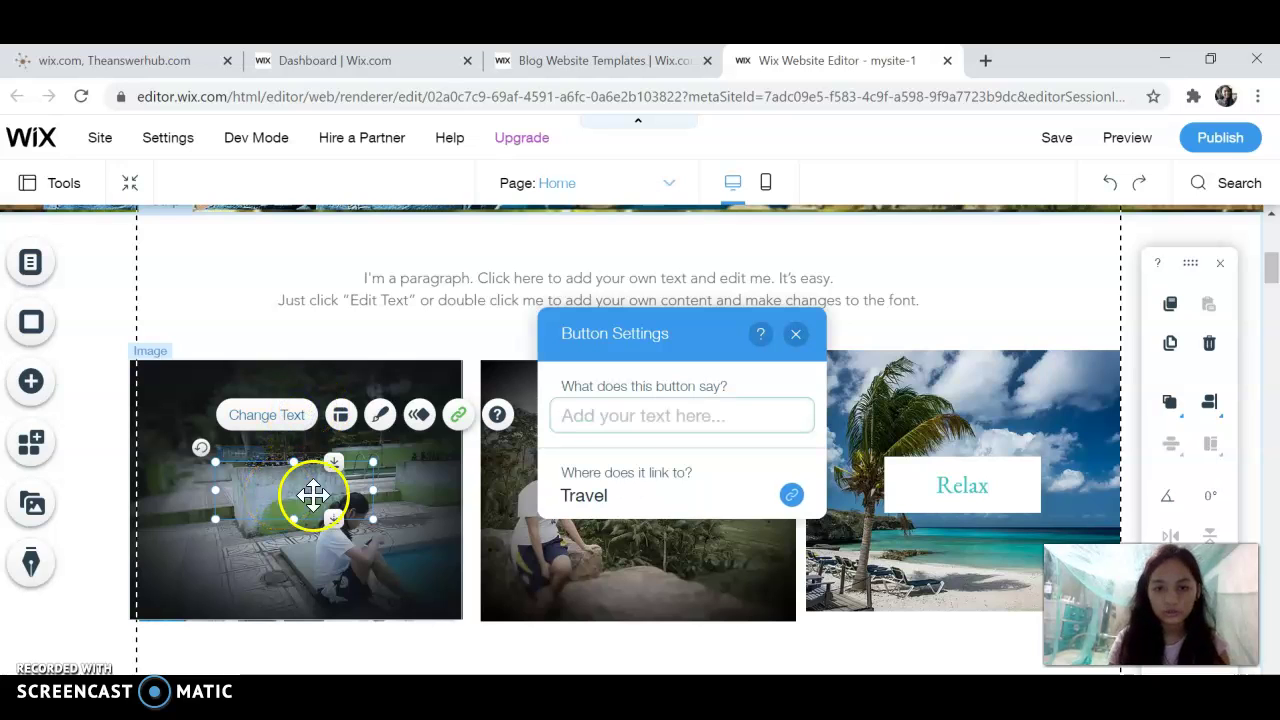
left_click(632, 428)
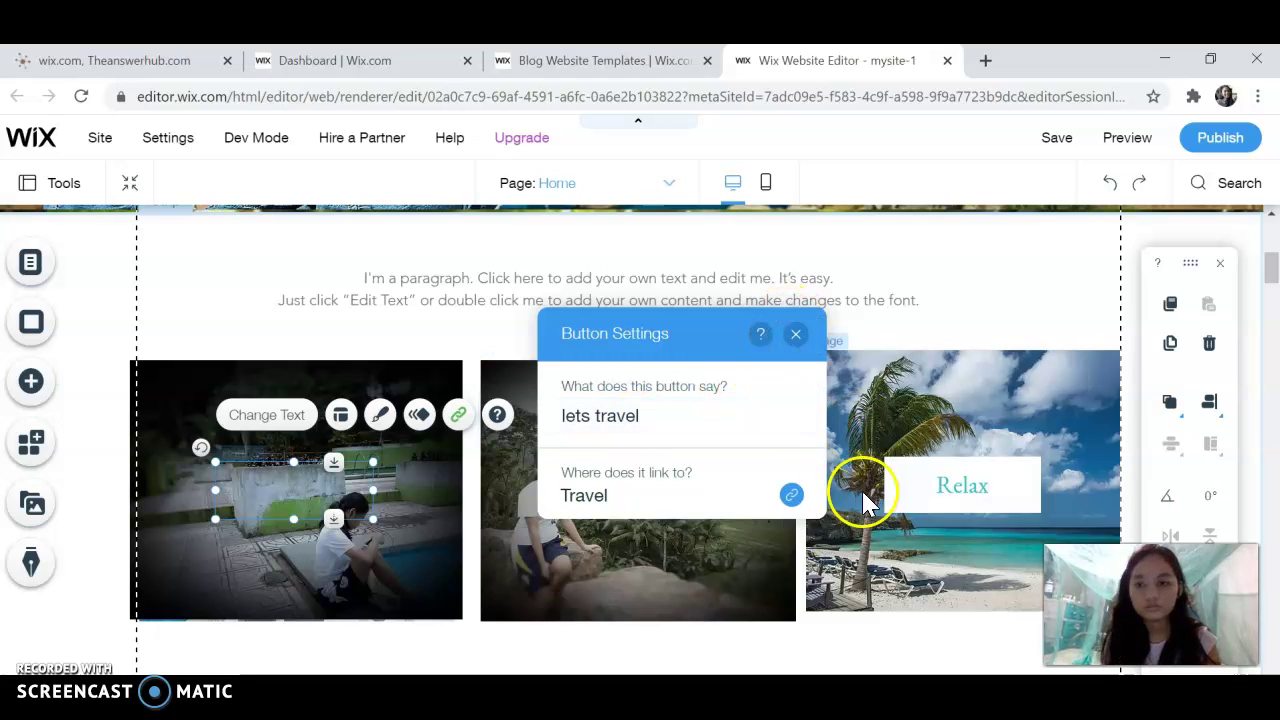
Step: Check the link options of the first picture's button, close its settings and select the picture behind it
left_click(789, 497)
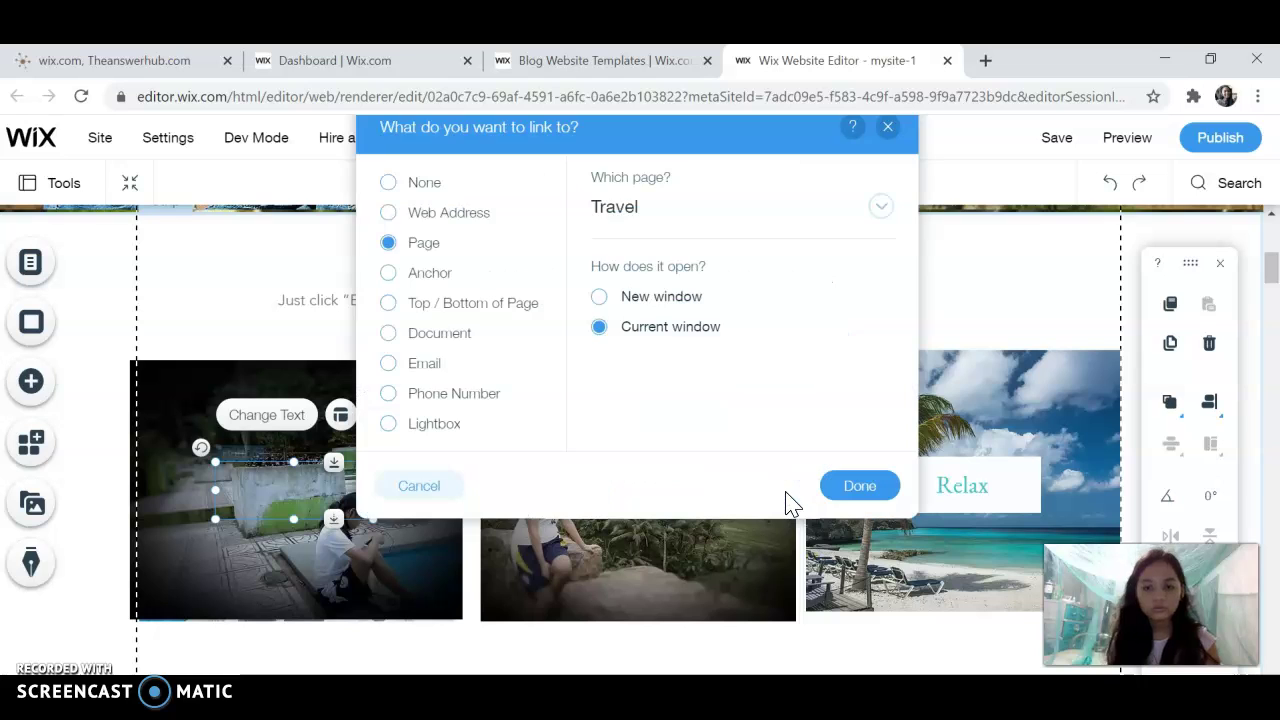
left_click(889, 129)
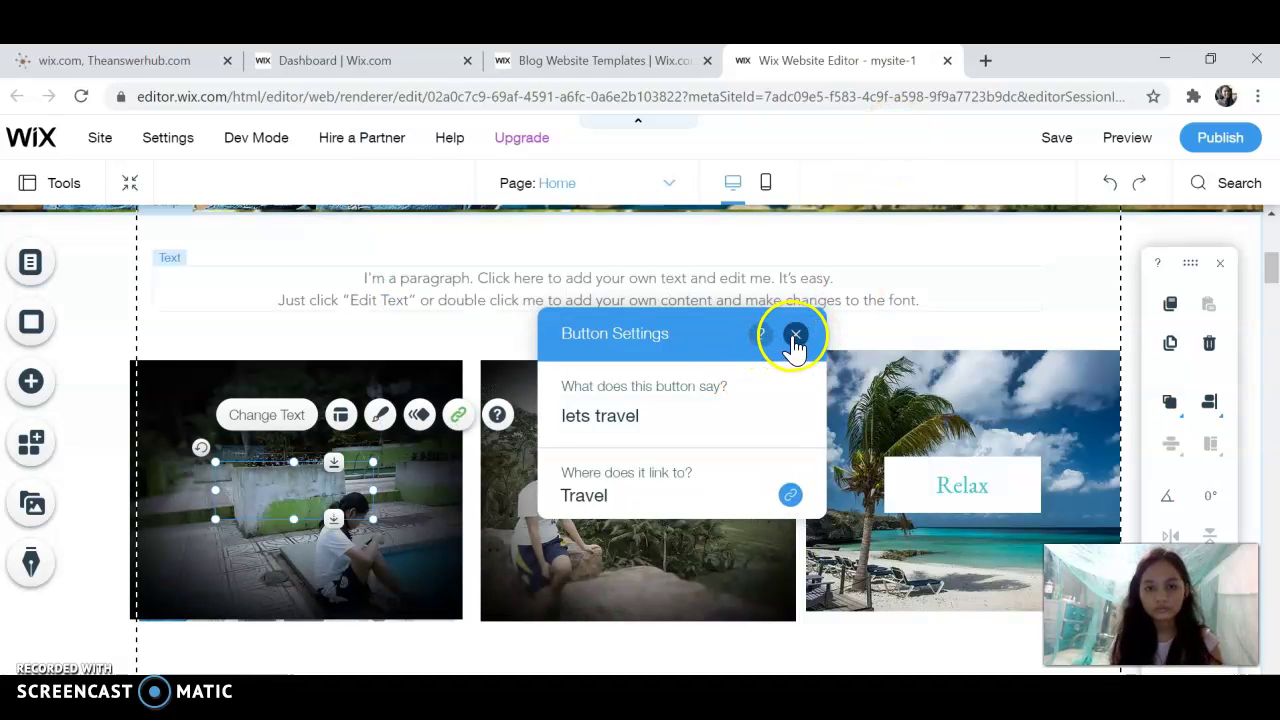
left_click(795, 336)
left_click(352, 487)
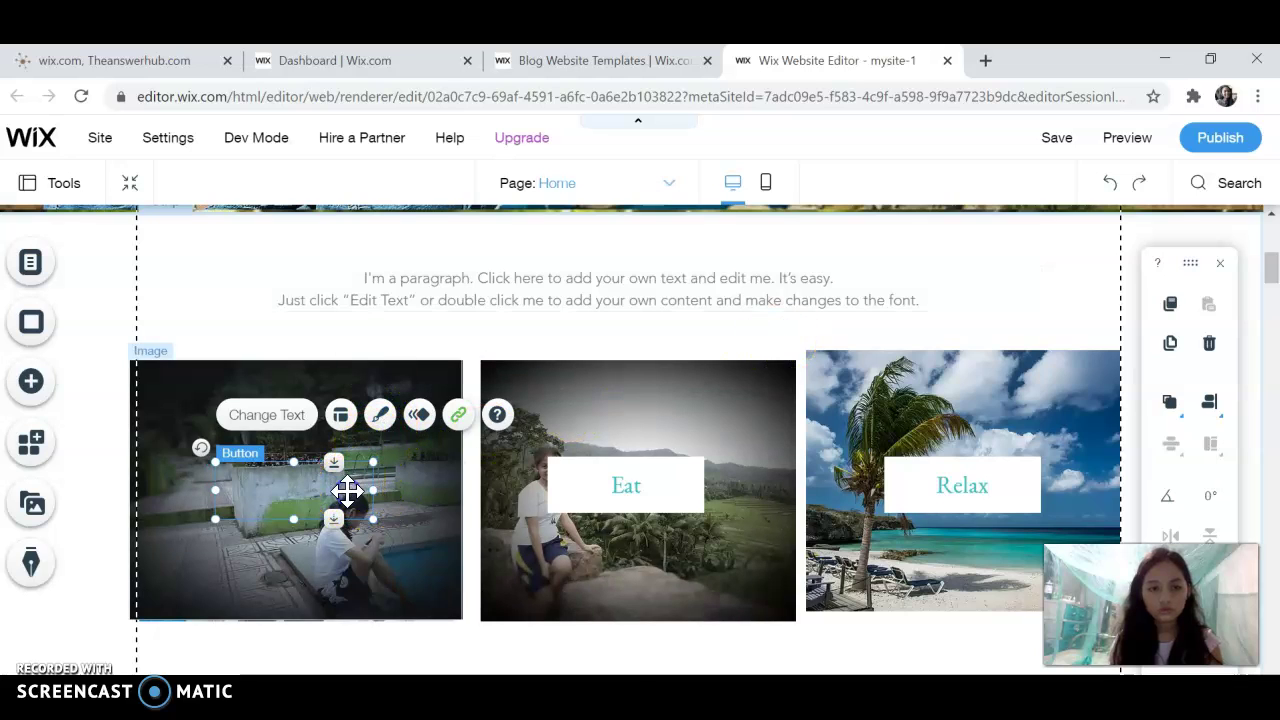
left_click(280, 423)
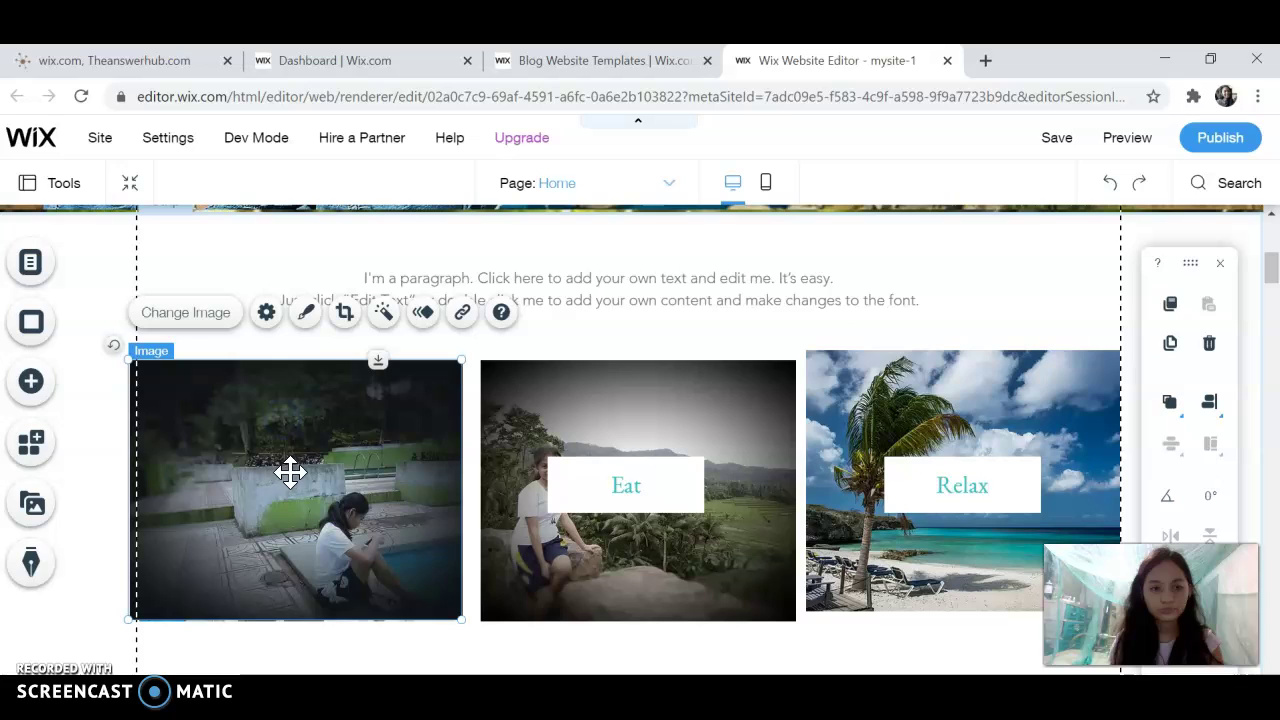
Step: Change the text of the "Eat" button on the middle picture to "lets travel"
left_click(622, 487)
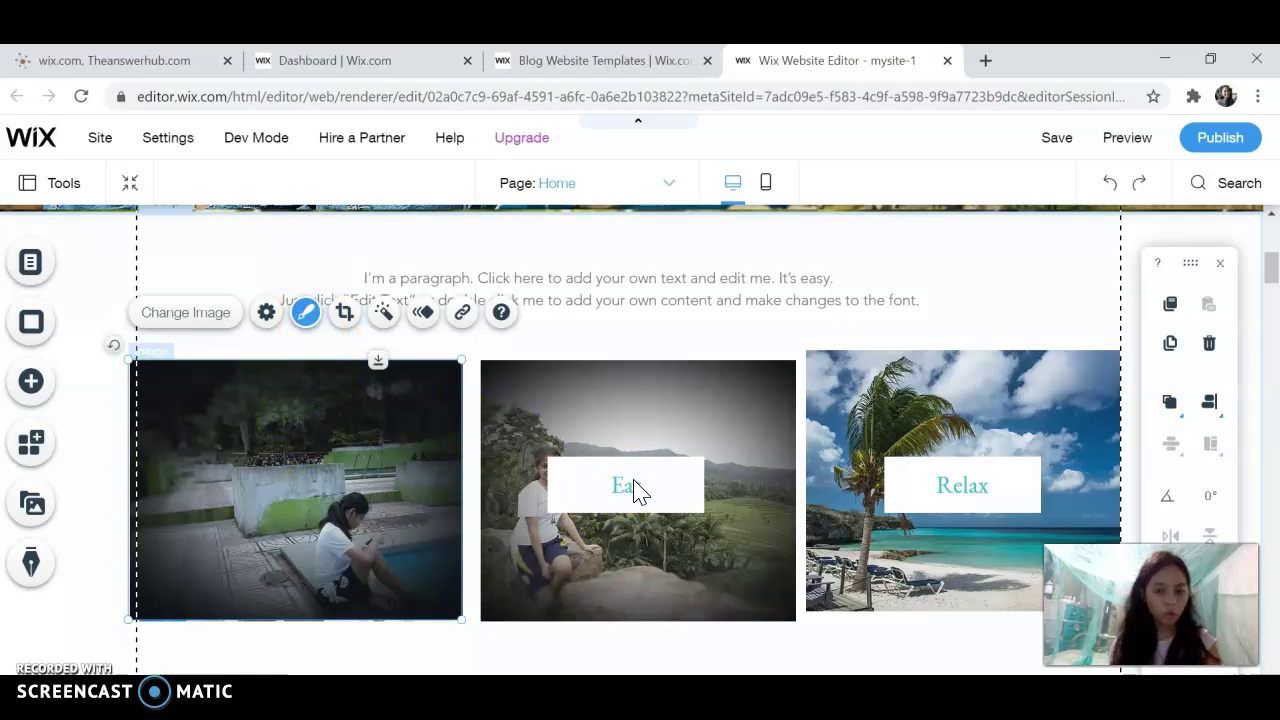
double_click(636, 488)
left_click(415, 405)
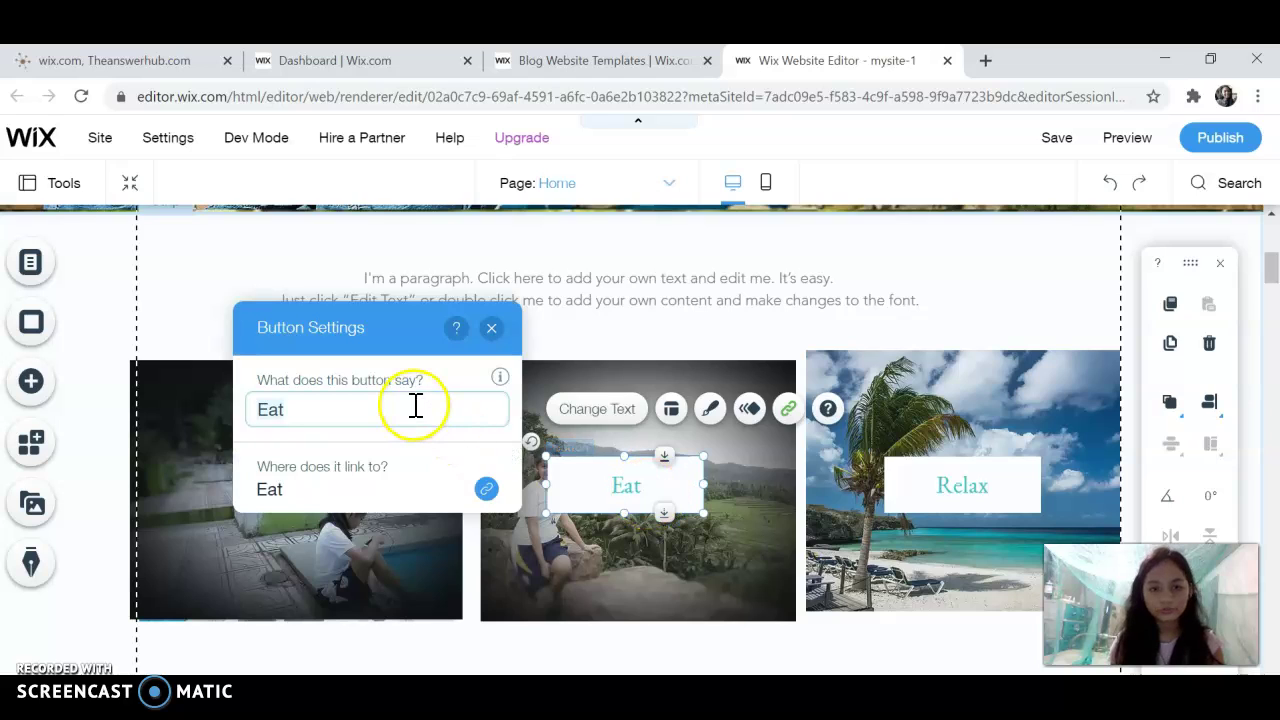
left_click(415, 412)
key("BackSpace")
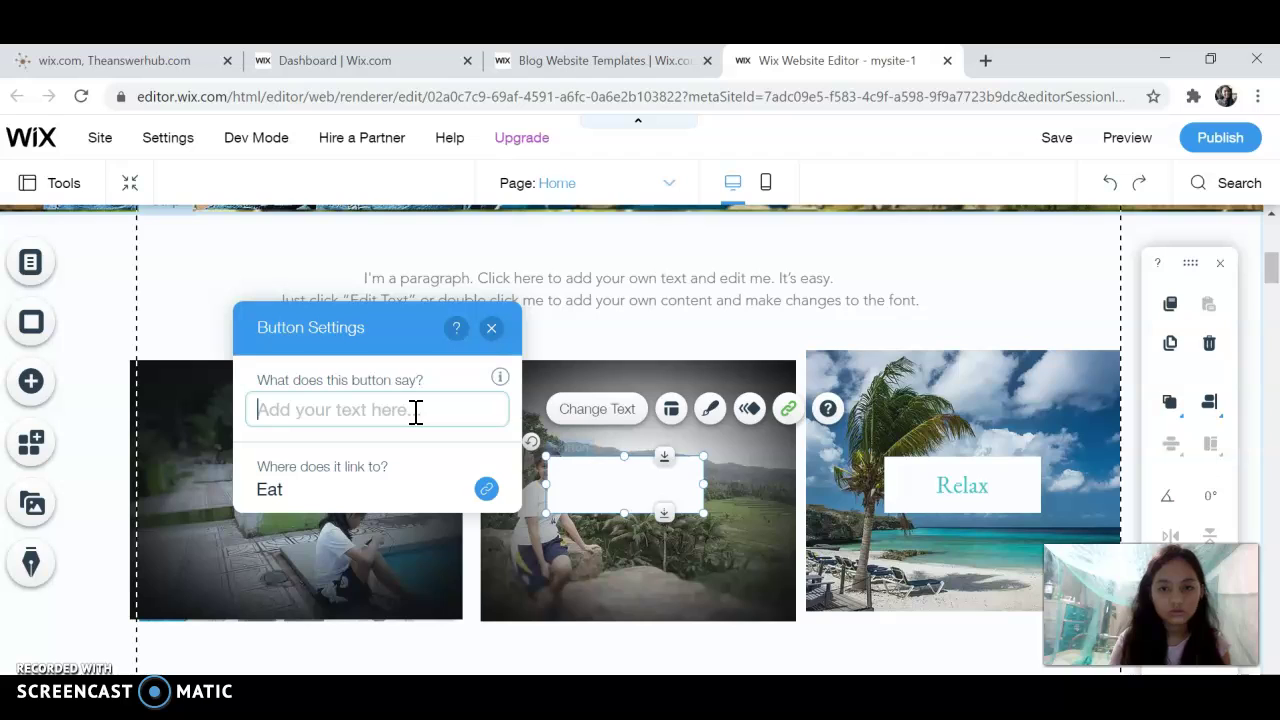
type("le")
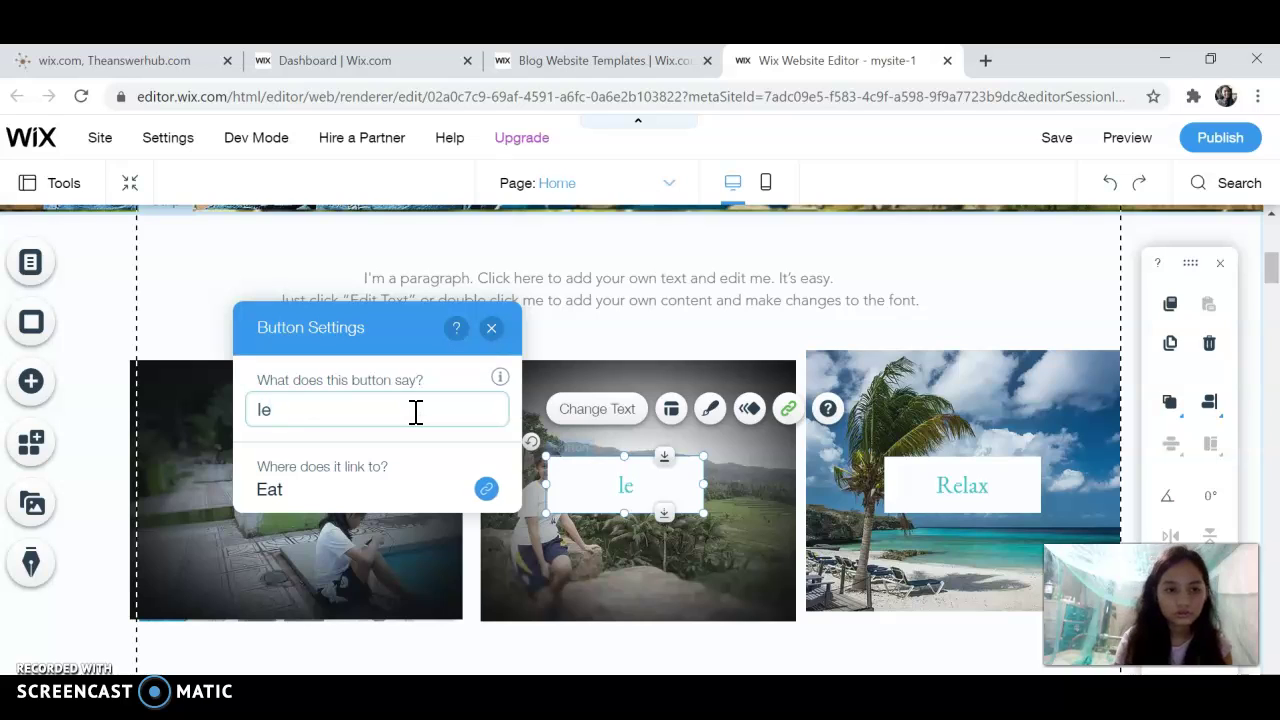
type("ts travel")
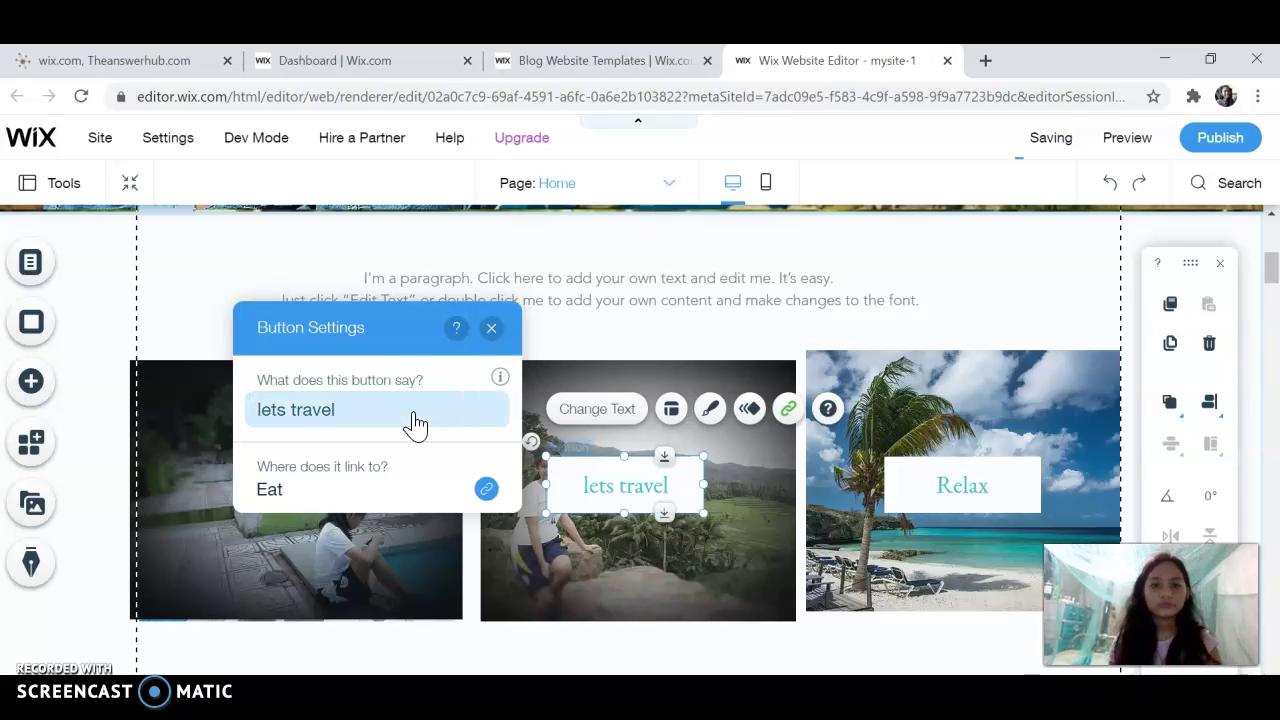
left_click(655, 500)
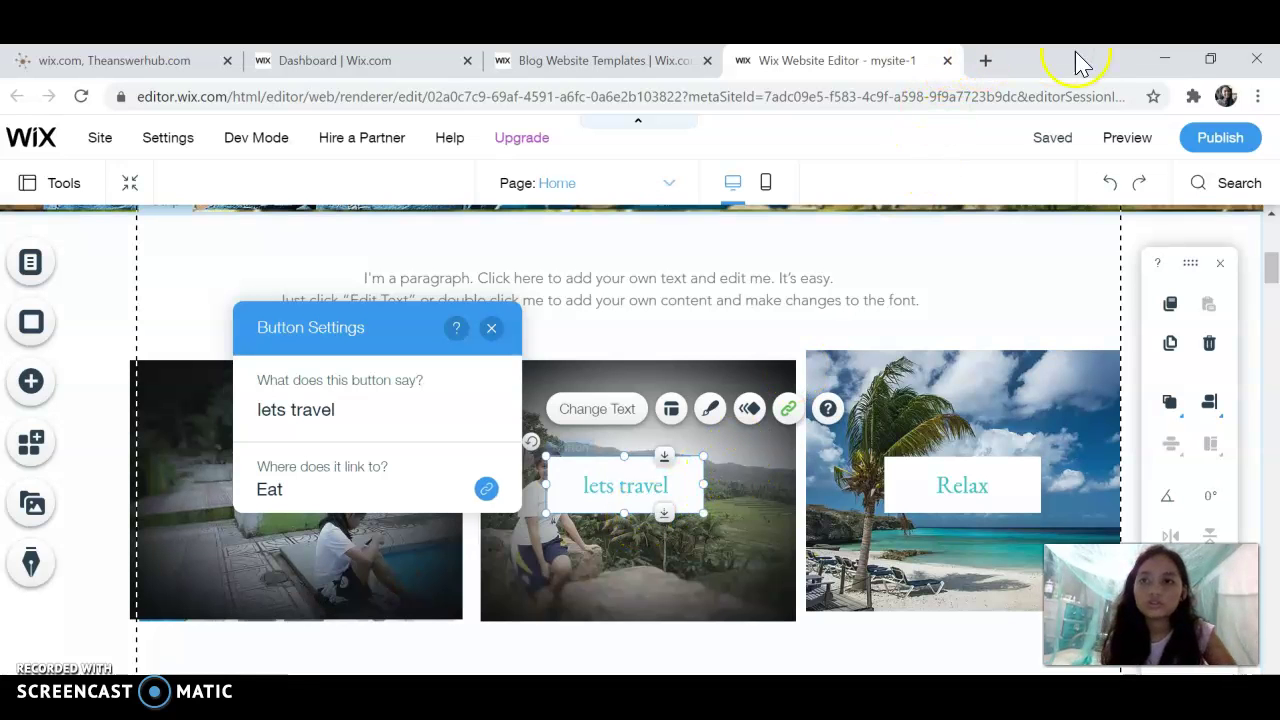
Step: Minimize the browser window to show the desktop
left_click(1168, 62)
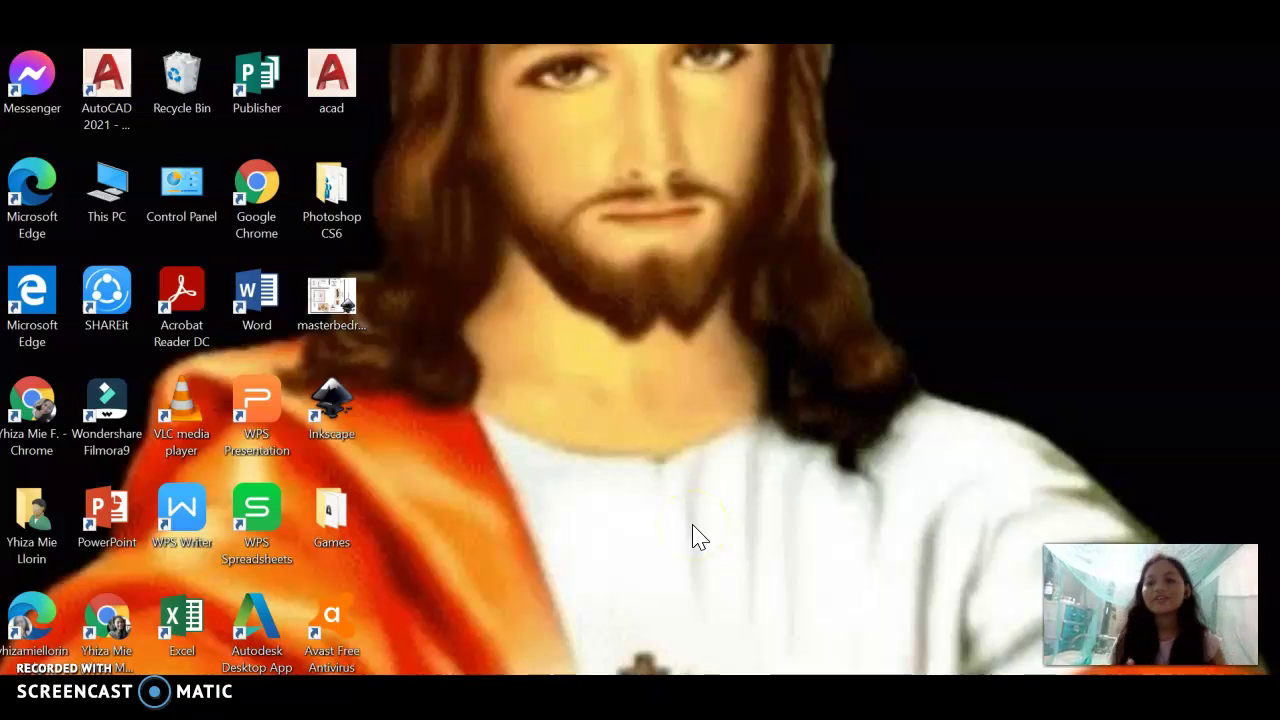
left_click(634, 549)
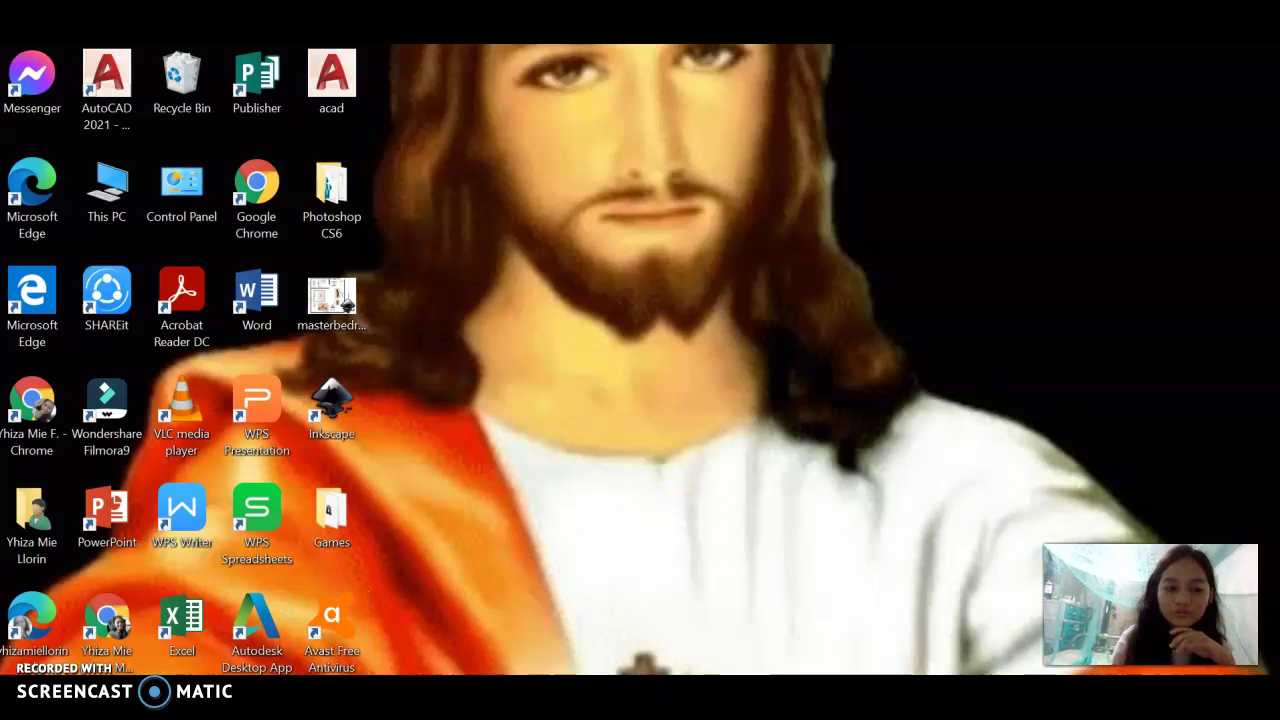